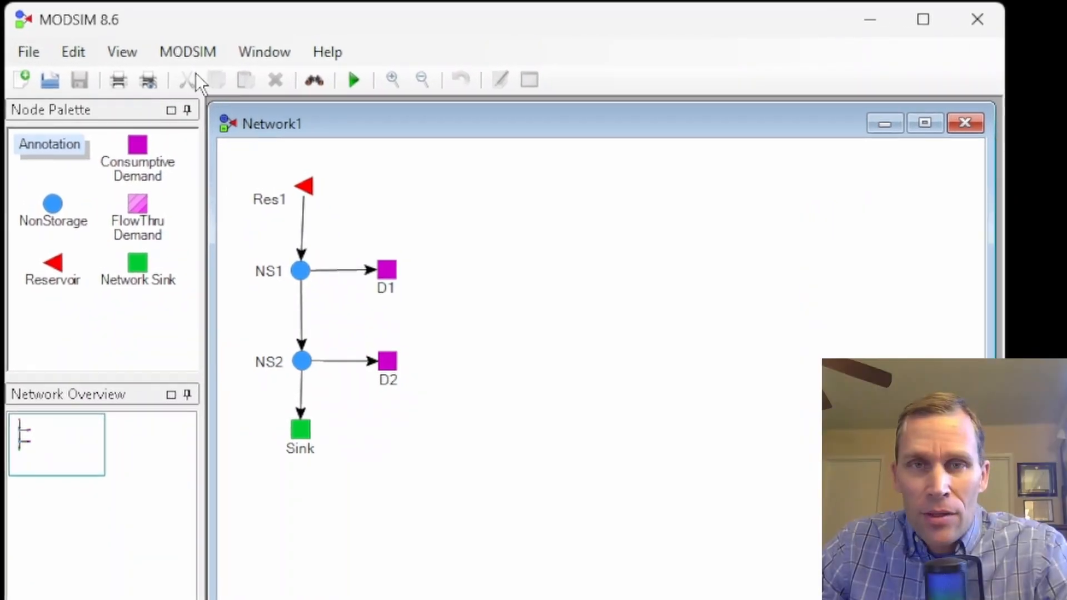
Step: Apply the MODSIM extension settings with only the Back Routing Extension enabled
click(188, 52)
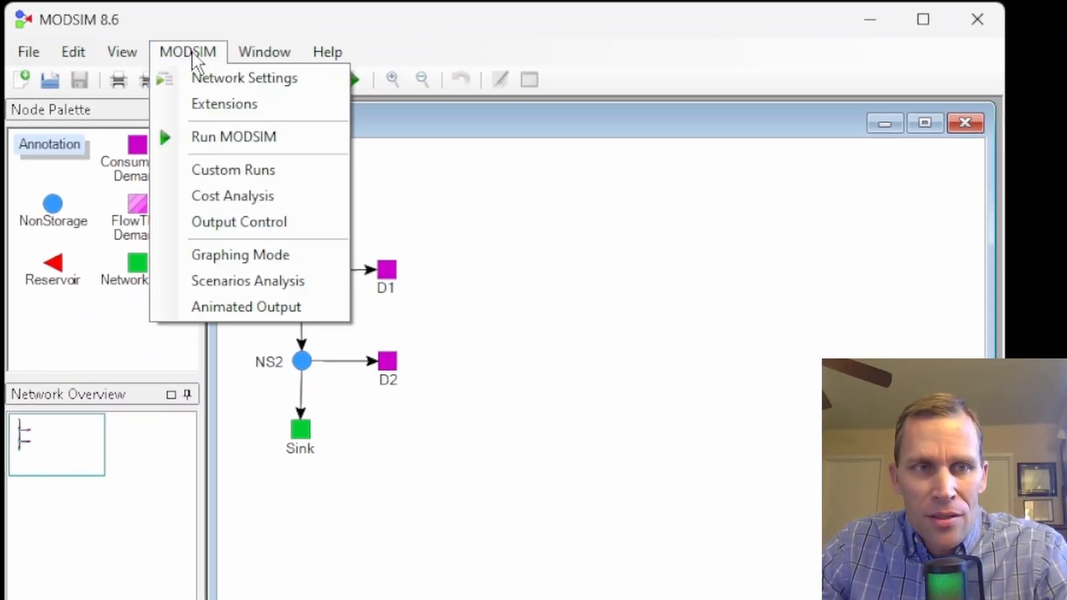
click(227, 106)
drag(202, 119, 584, 114)
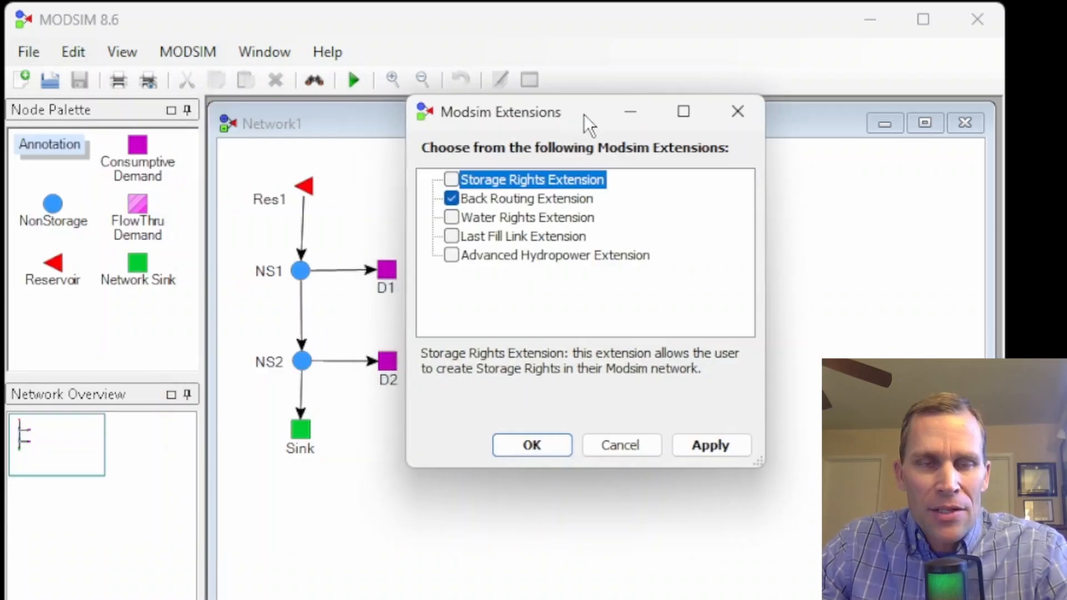
click(499, 199)
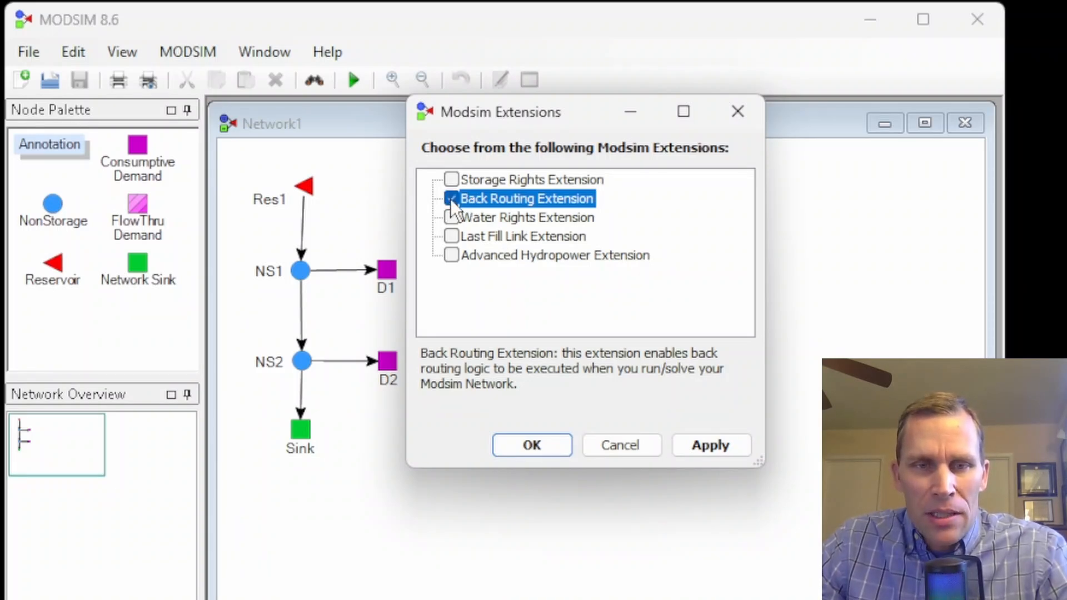
click(711, 448)
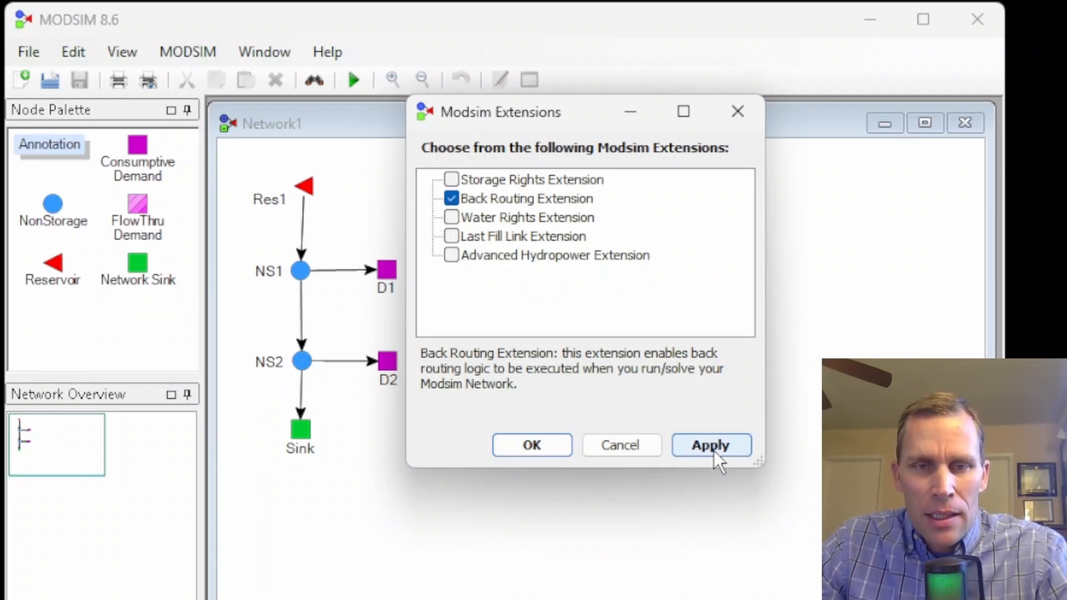
click(536, 445)
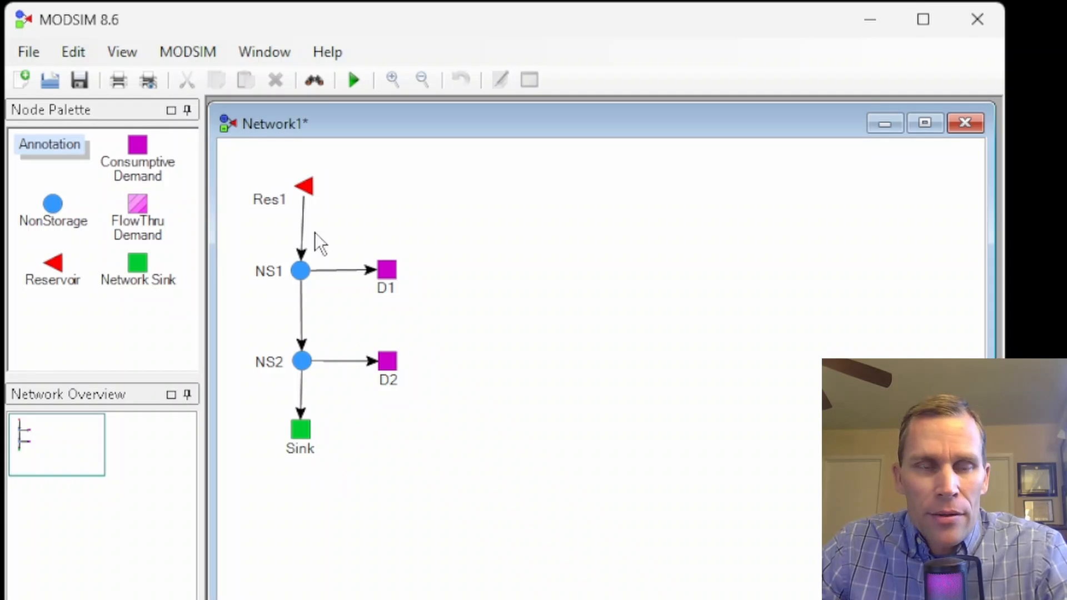
Step: Run the Network1 model, saving it before the run
scroll(319, 229, up, 1)
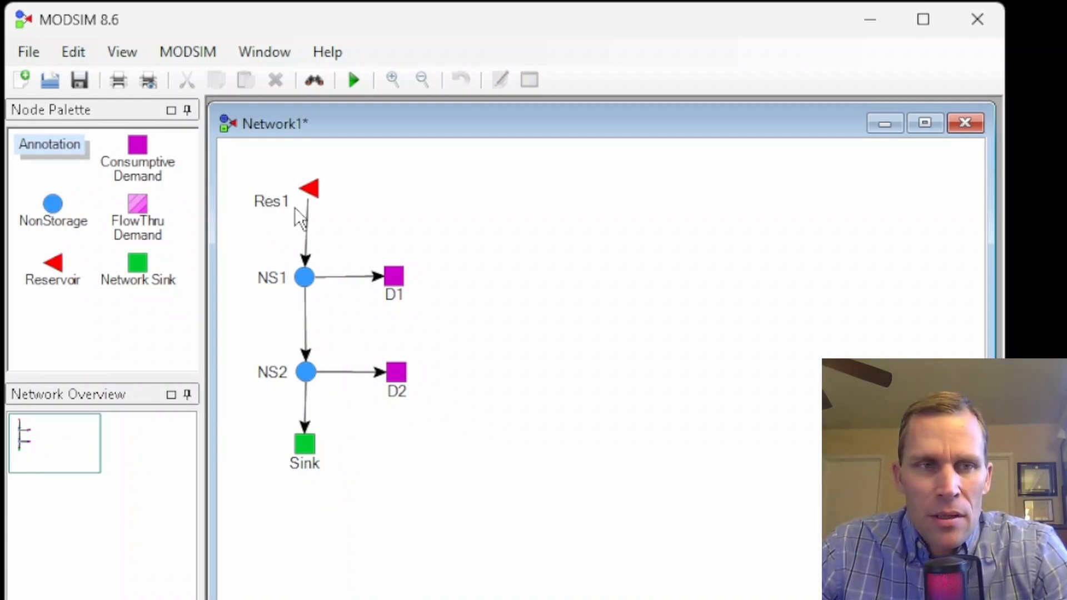
click(354, 84)
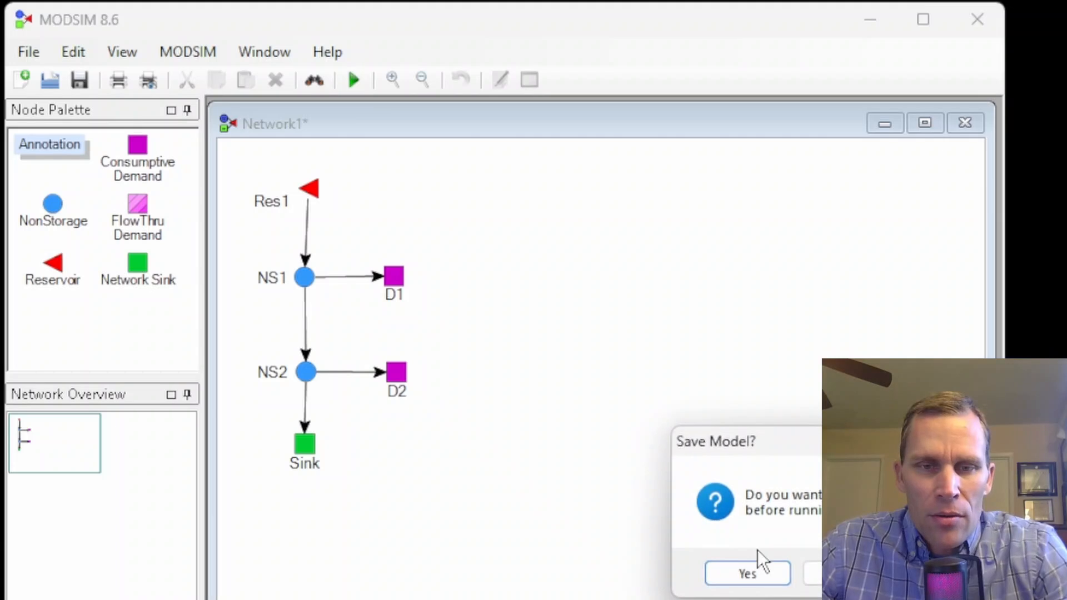
click(756, 574)
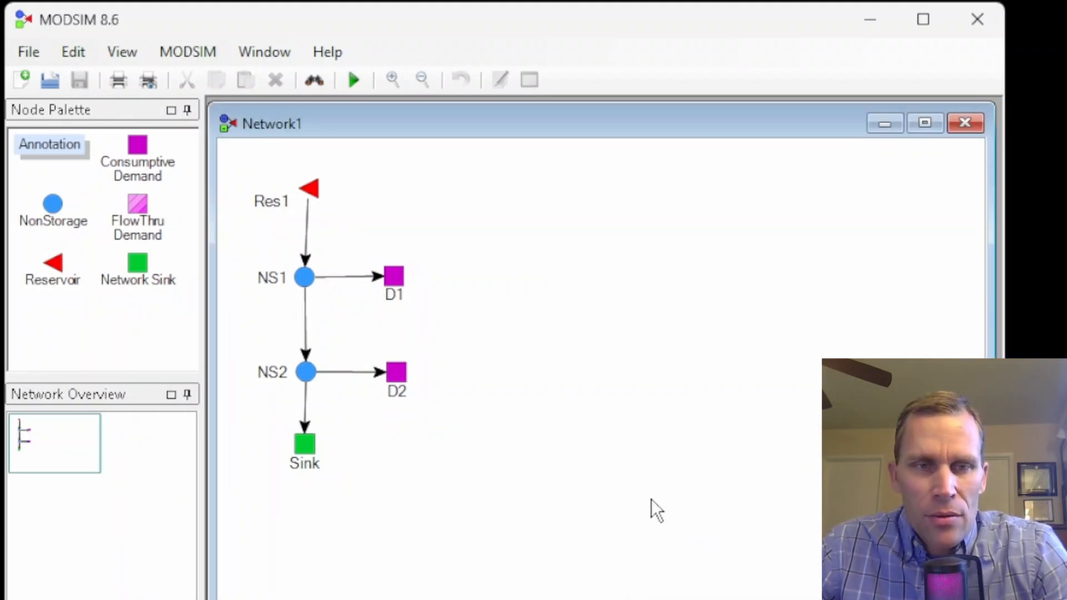
Step: Graph the flow results of the NS2–D2 link and the NS1–D1 link, closing each output display after viewing
right_click(349, 375)
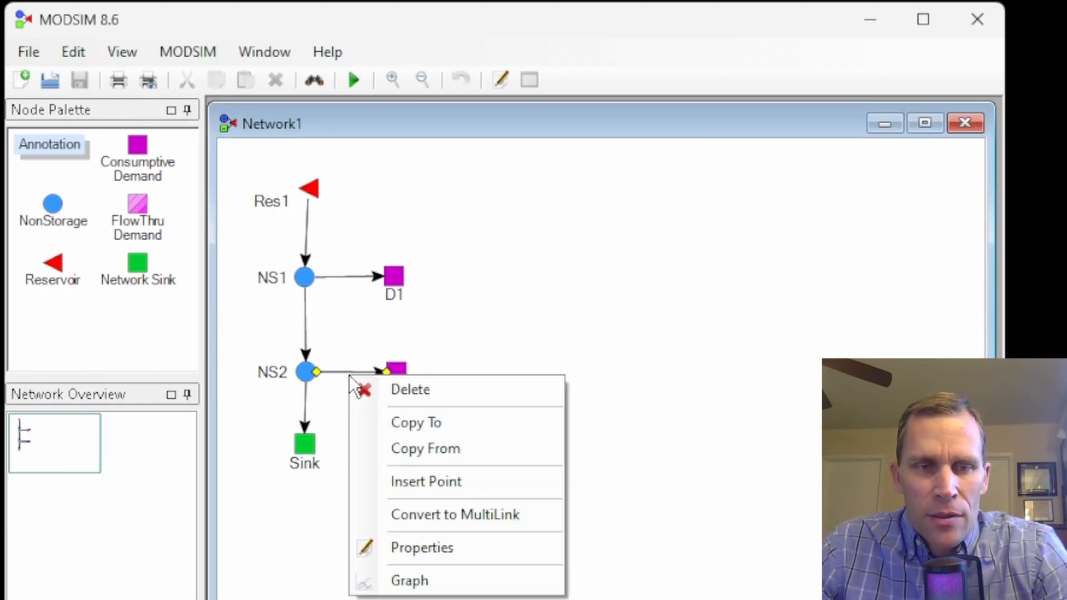
click(431, 580)
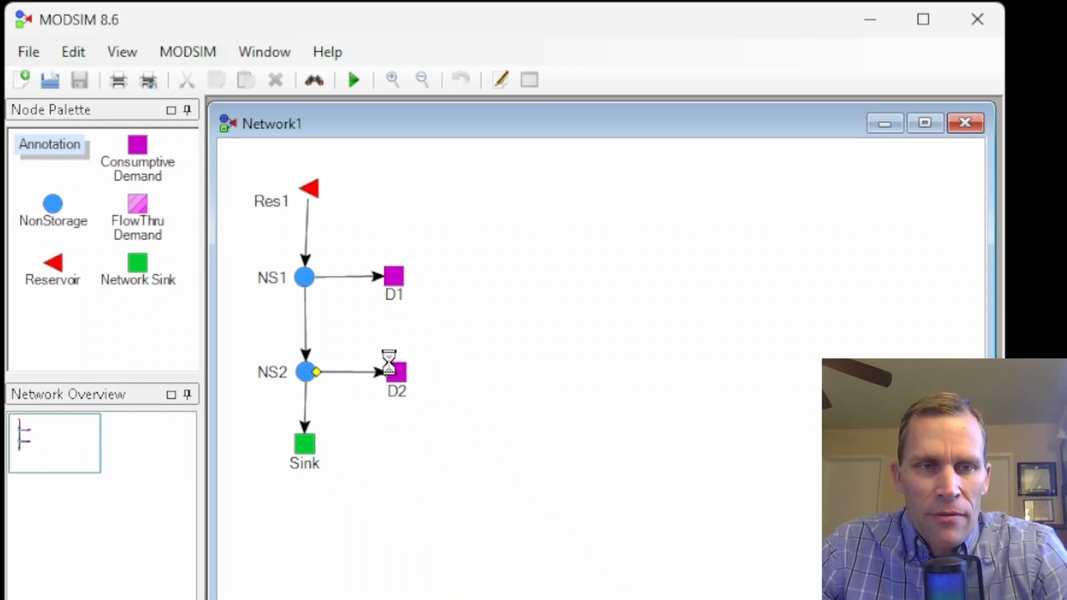
drag(342, 129, 459, 94)
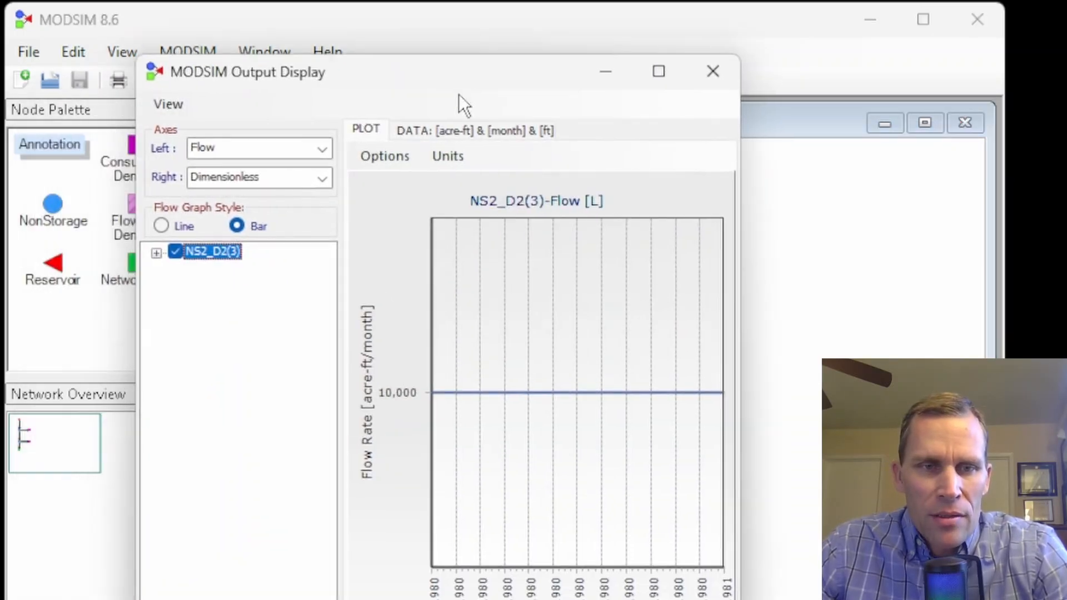
click(715, 73)
right_click(354, 277)
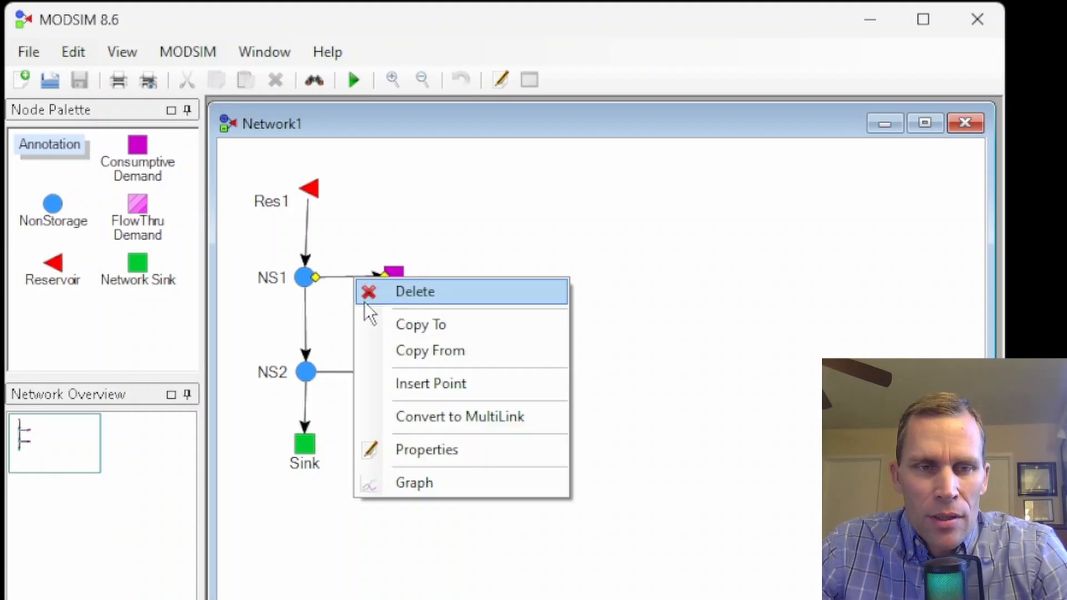
click(419, 482)
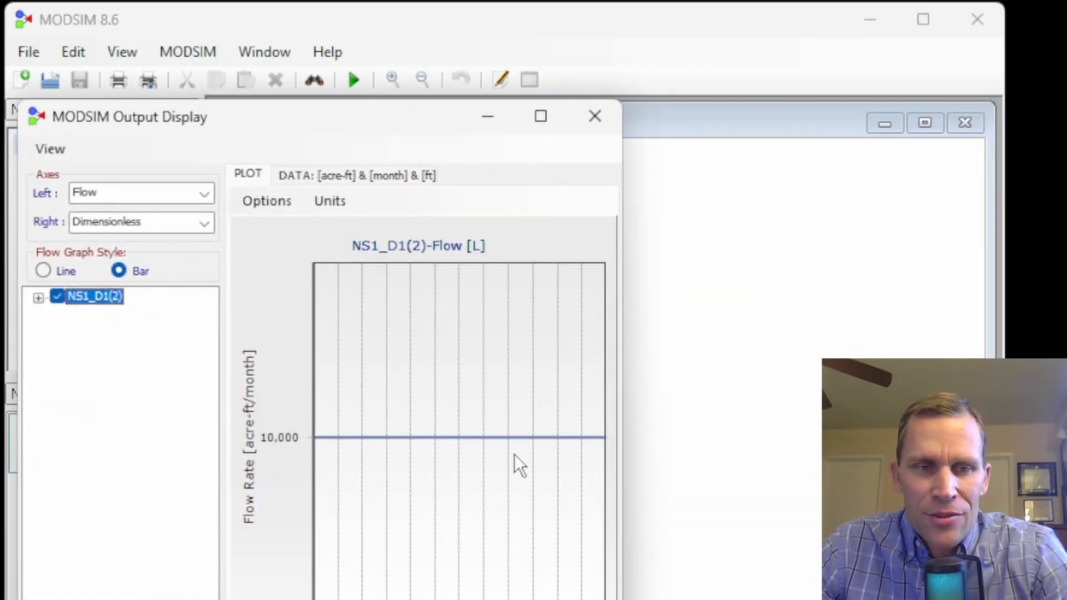
click(594, 118)
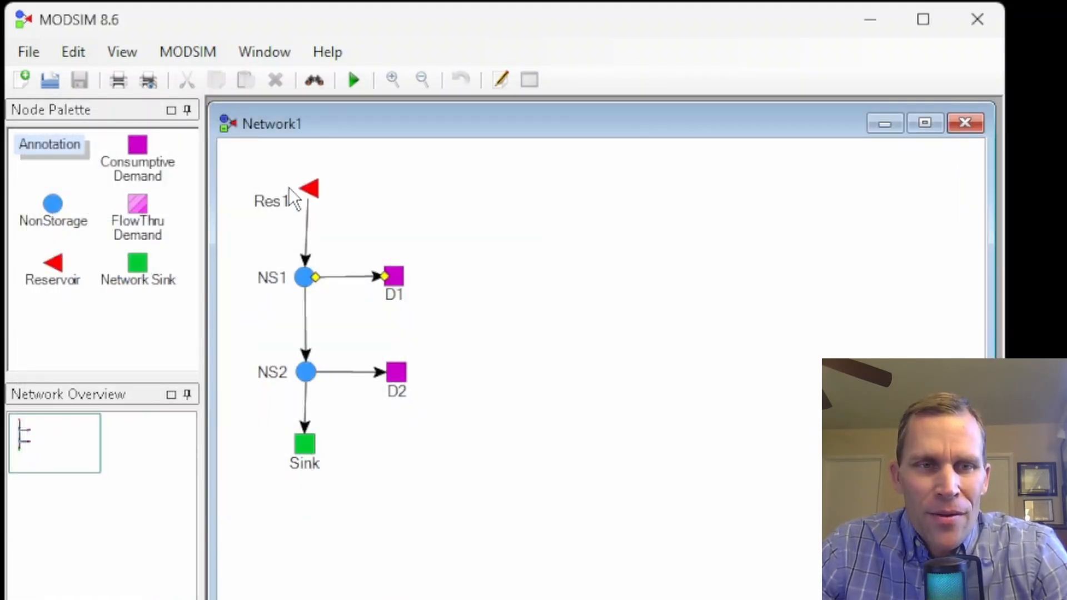
Step: Graph the flow results of reservoir Res1 and close the output display
right_click(312, 192)
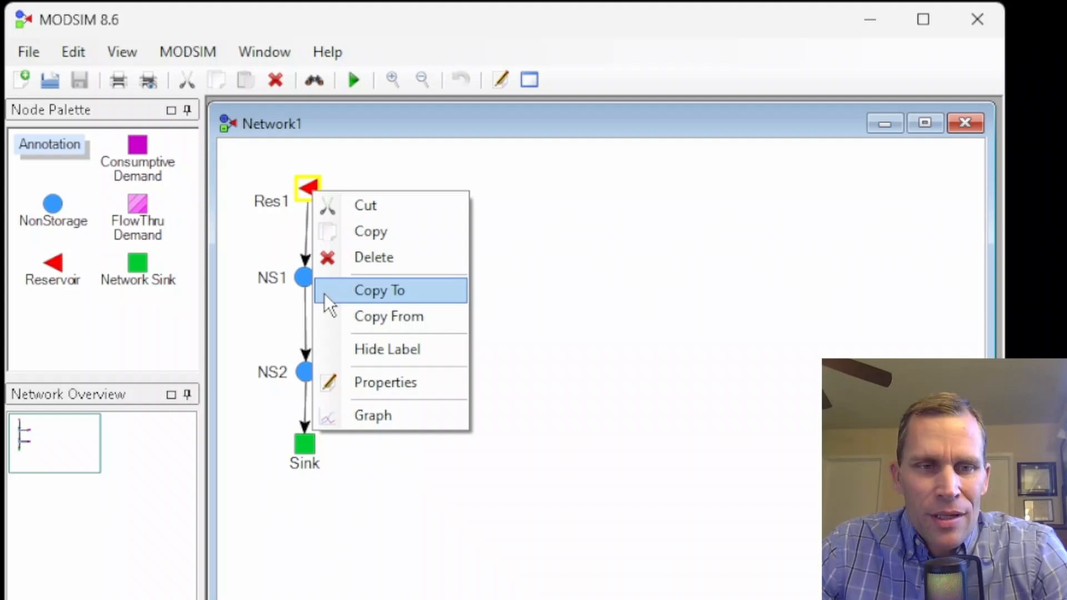
click(375, 416)
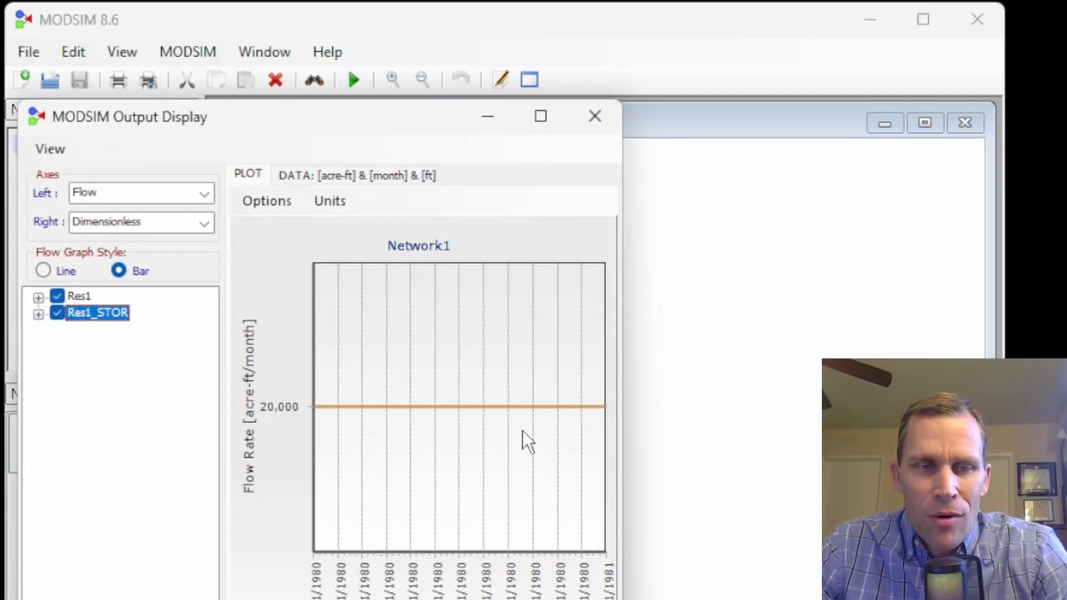
click(596, 116)
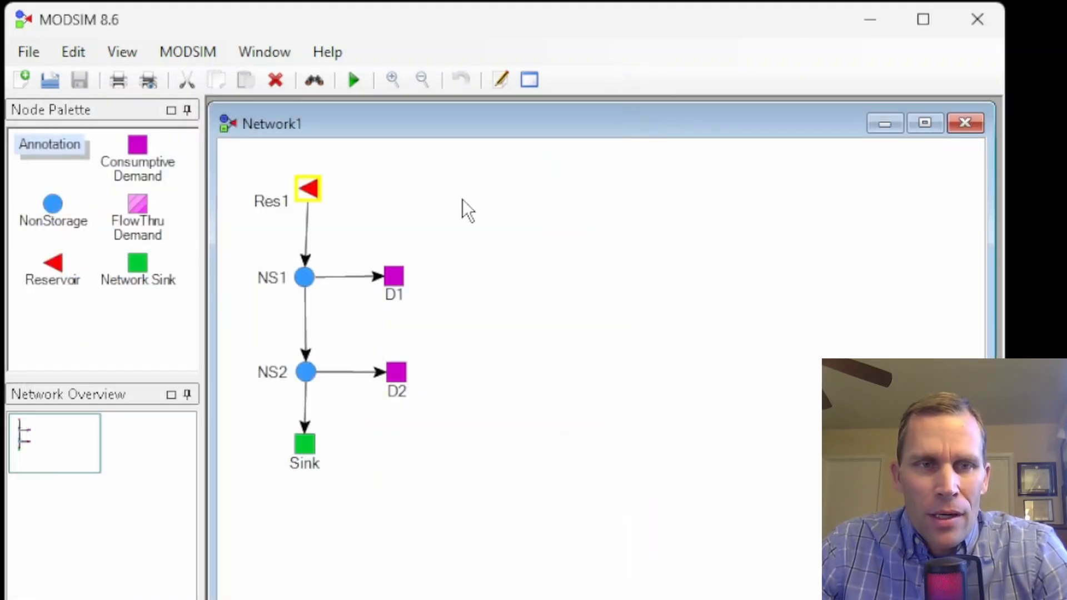
Step: Graph reservoir Res1 with Volume on the left axis, highlight its Storage series, and close the output display
right_click(313, 194)
click(376, 414)
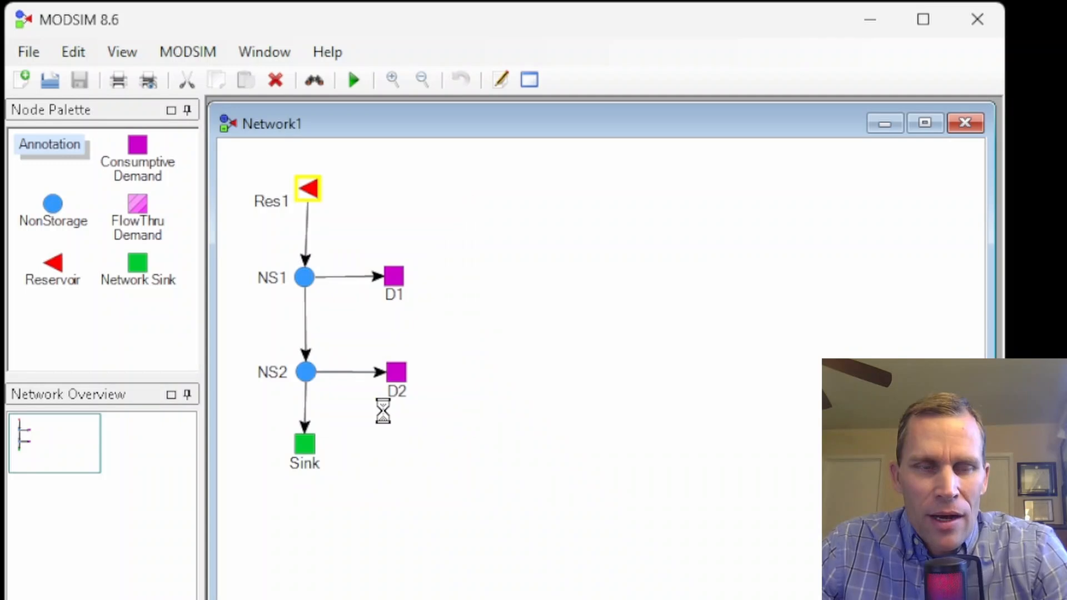
click(201, 198)
click(179, 288)
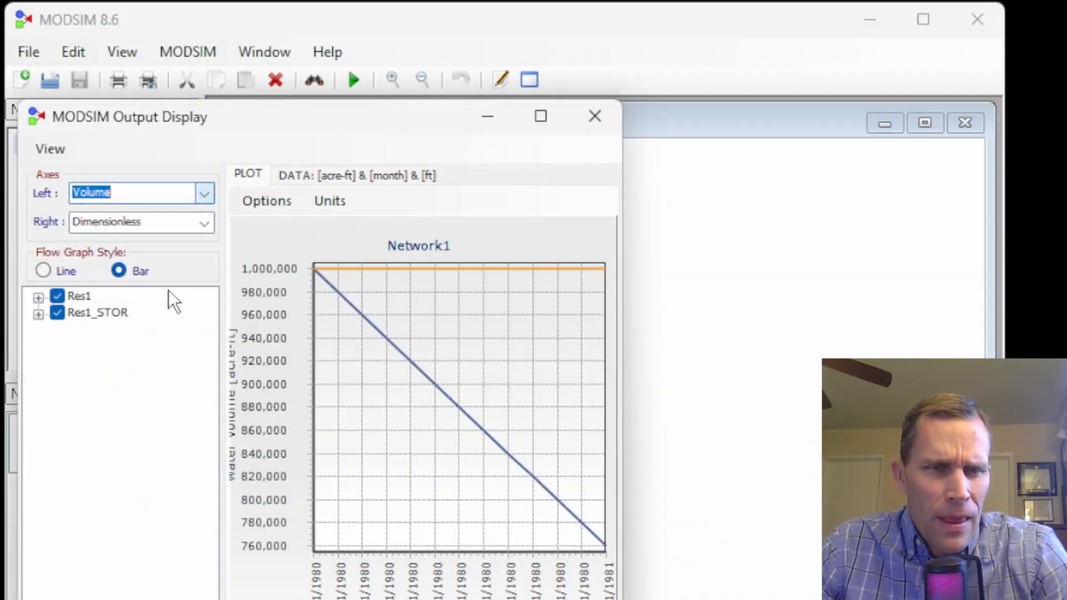
click(96, 331)
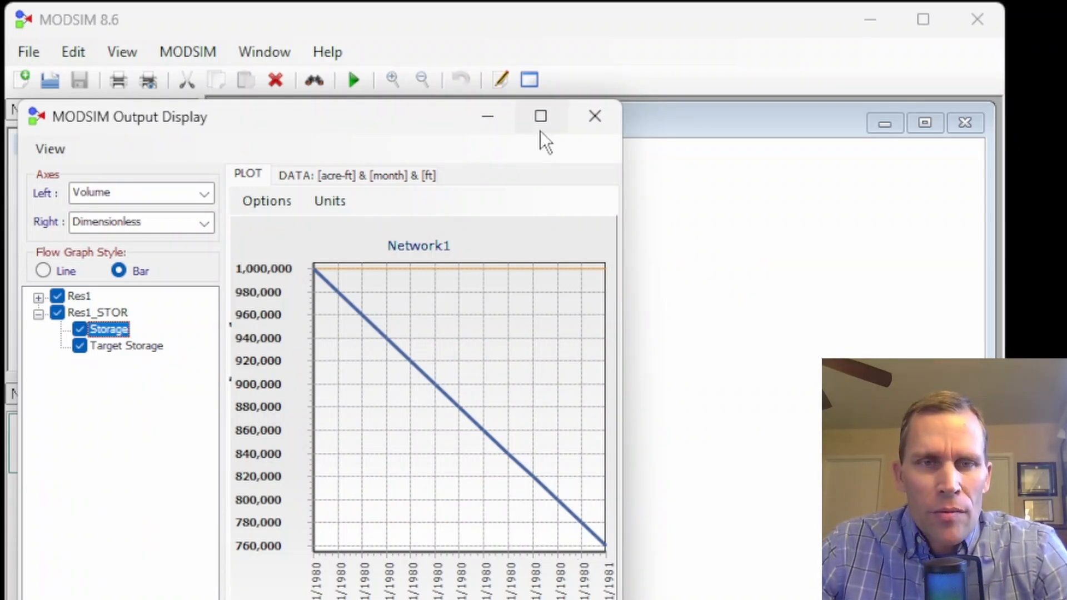
click(593, 117)
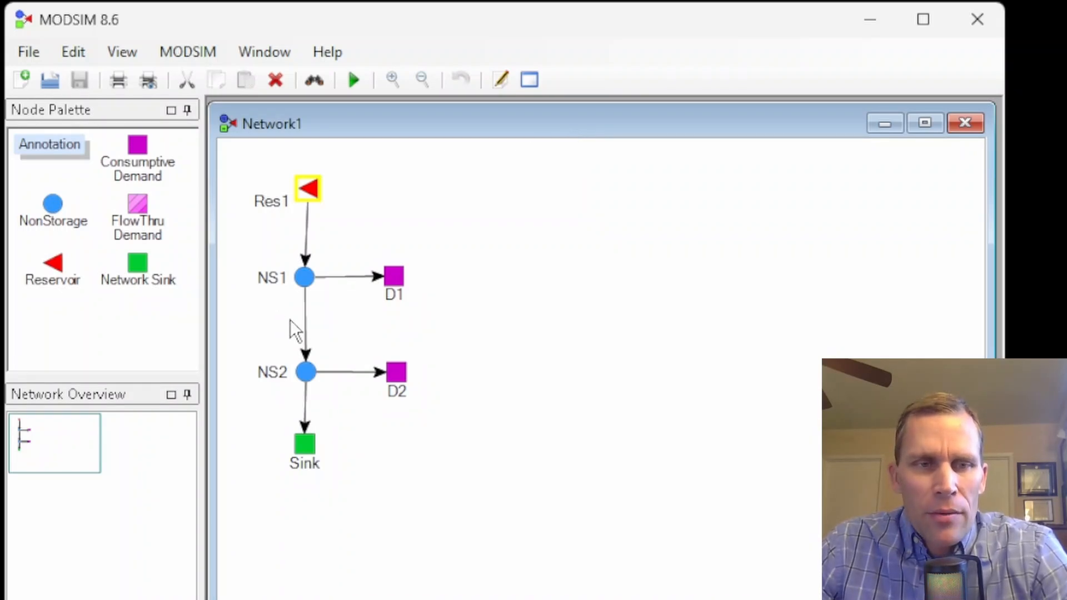
Step: Set the channel type of the link between NS1 and NS2 to Channel Routing
click(306, 322)
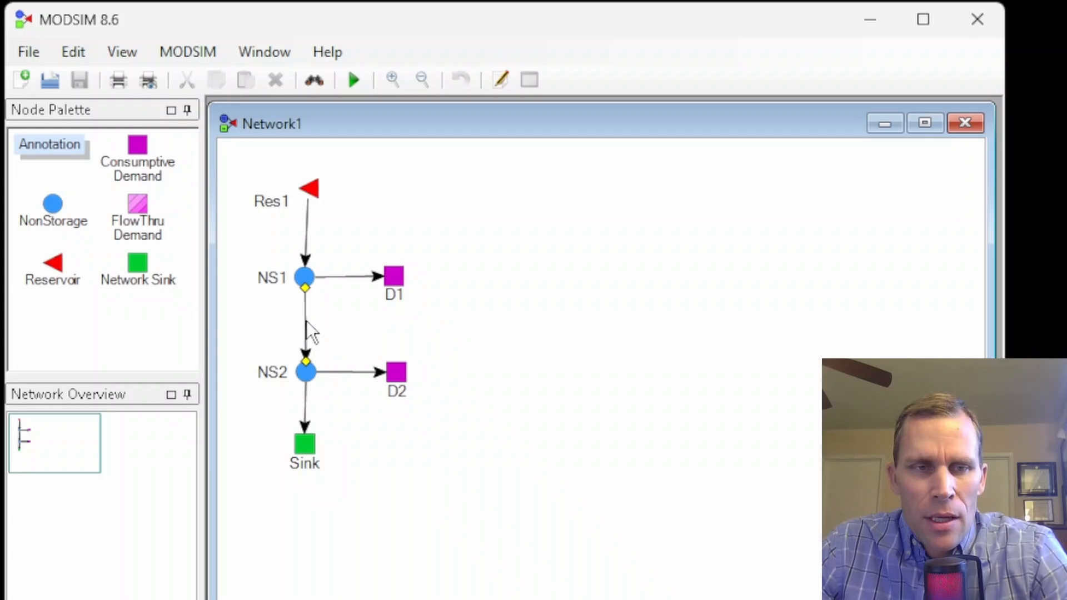
right_click(306, 322)
click(378, 498)
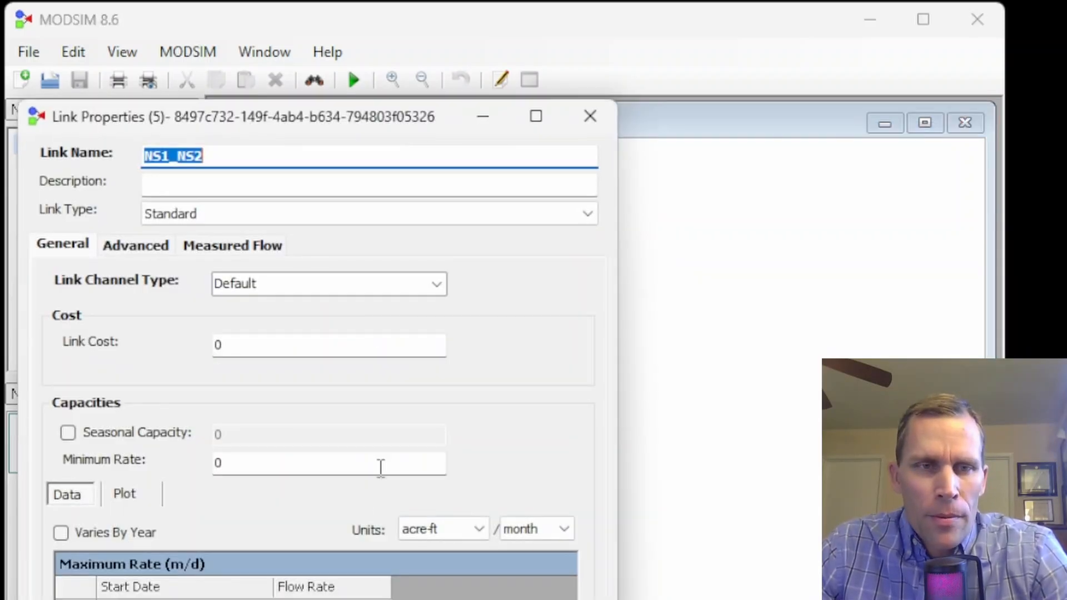
drag(313, 133, 701, 38)
drag(537, 37, 549, 61)
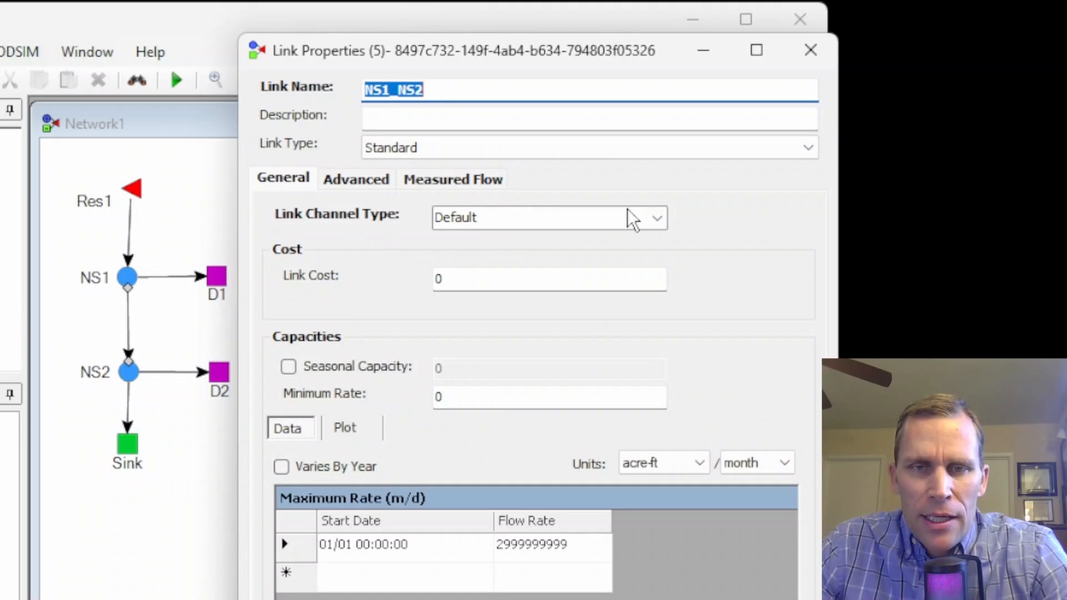
click(656, 217)
click(536, 272)
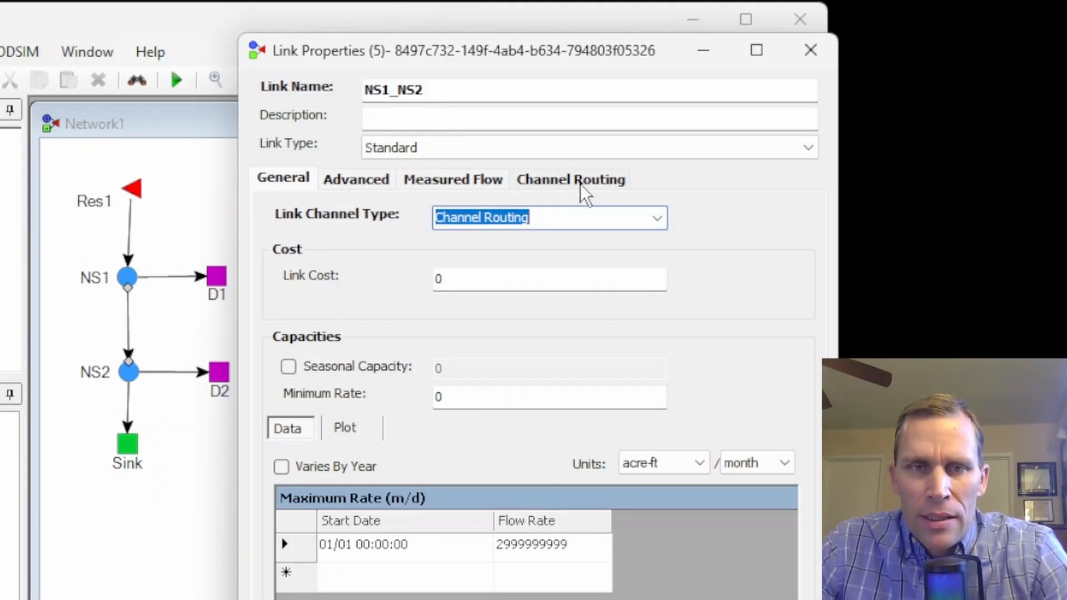
Step: Choose NS2 as the return location node in the NS1_NS2 link's channel routing settings
click(563, 182)
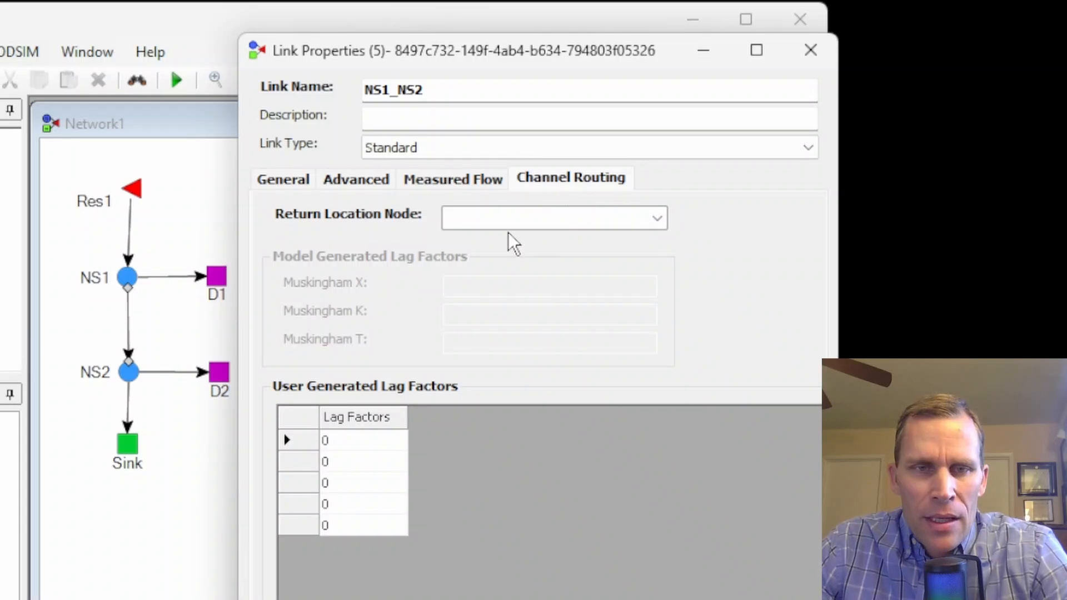
drag(399, 54, 443, 52)
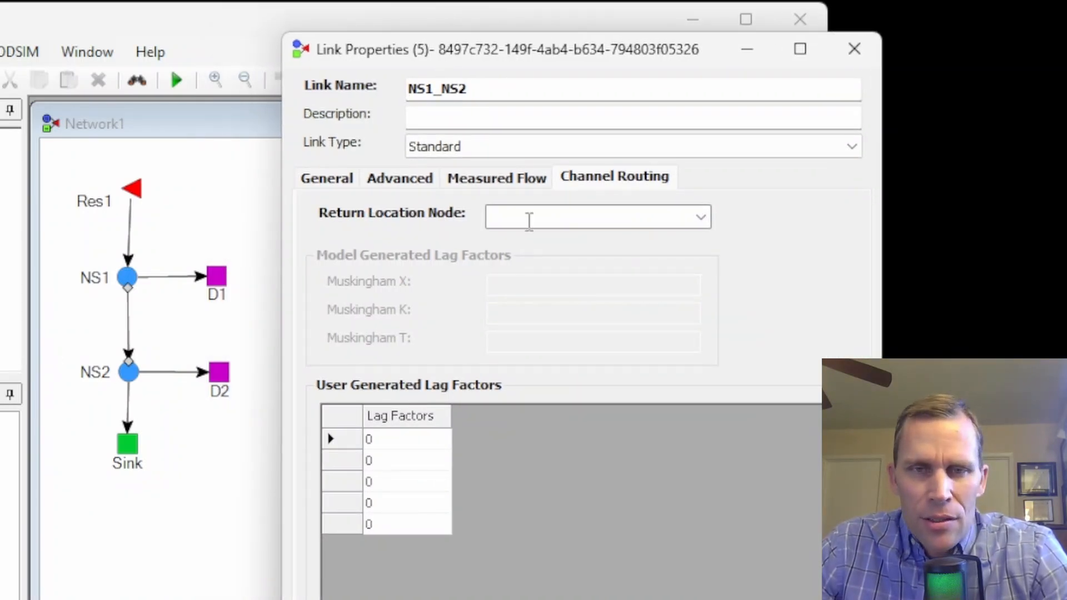
click(695, 221)
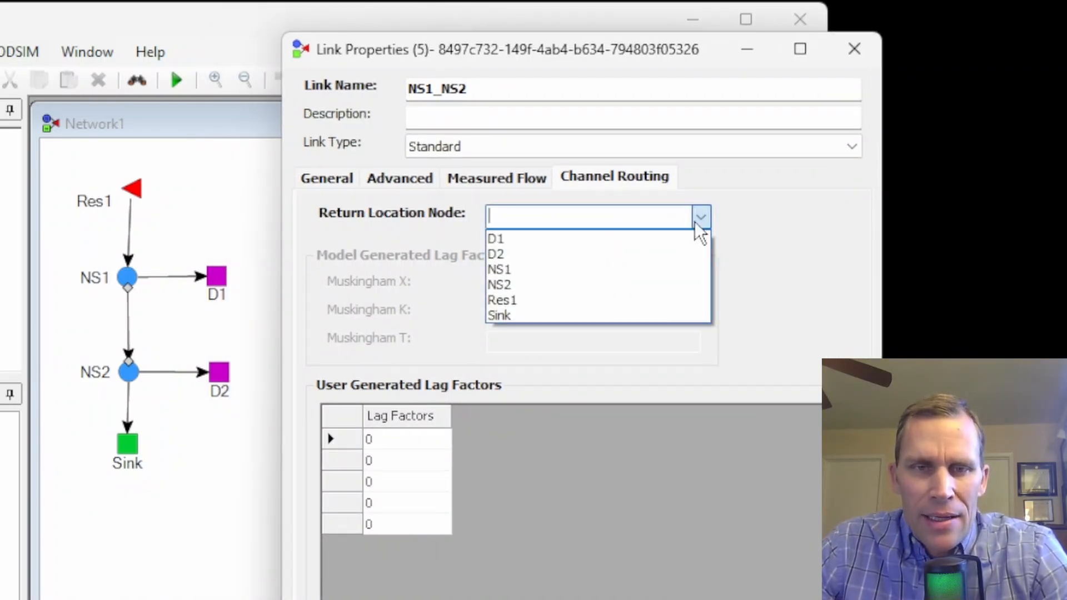
click(540, 282)
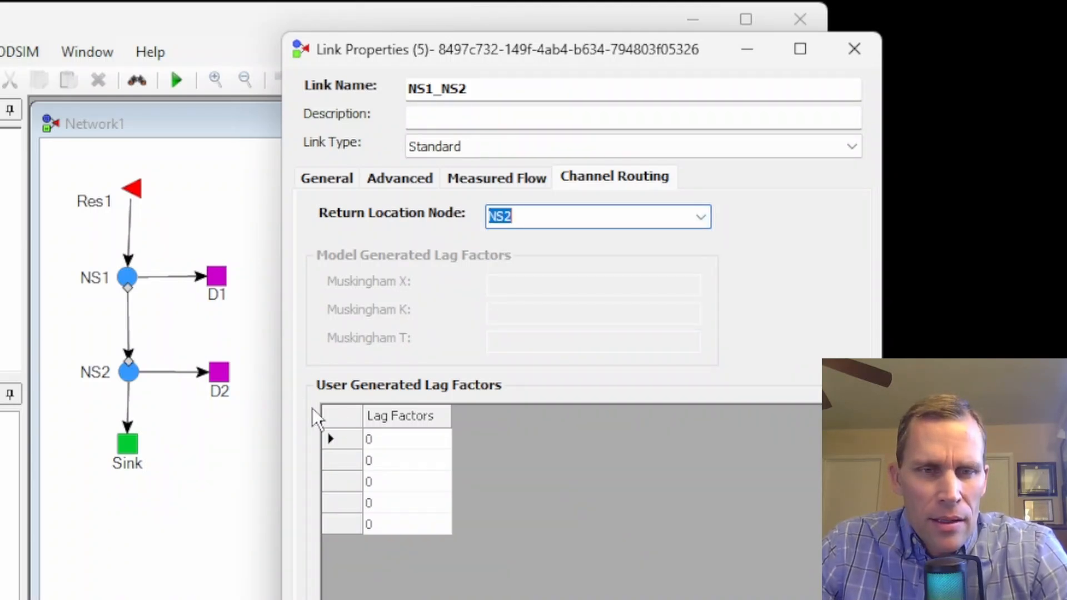
Step: Enter user generated lag factors of .25, .5 and .25 for the NS1_NS2 link and apply them
click(379, 436)
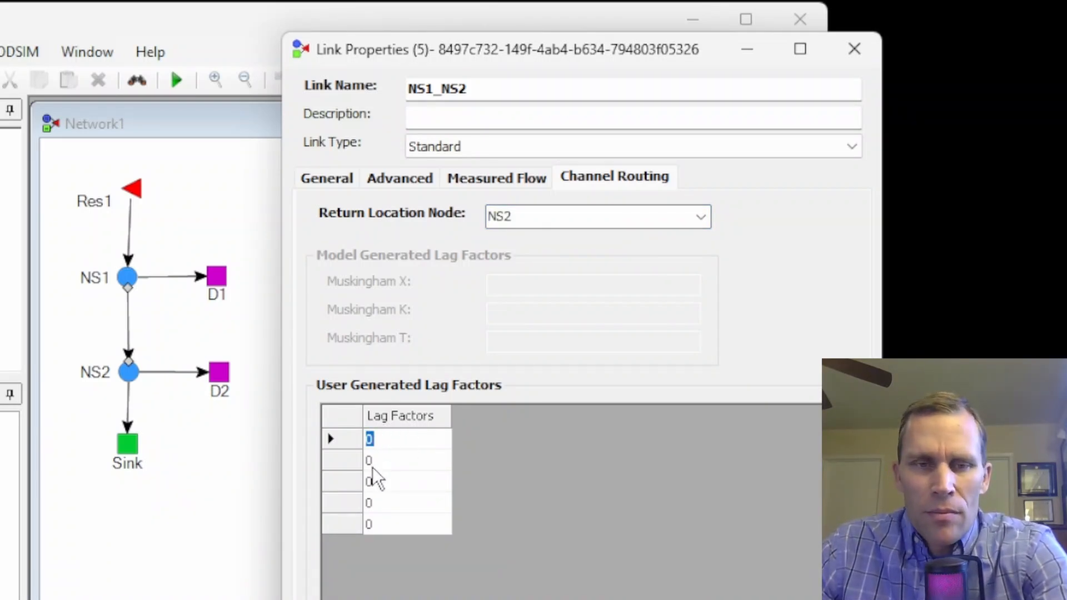
text(.25)
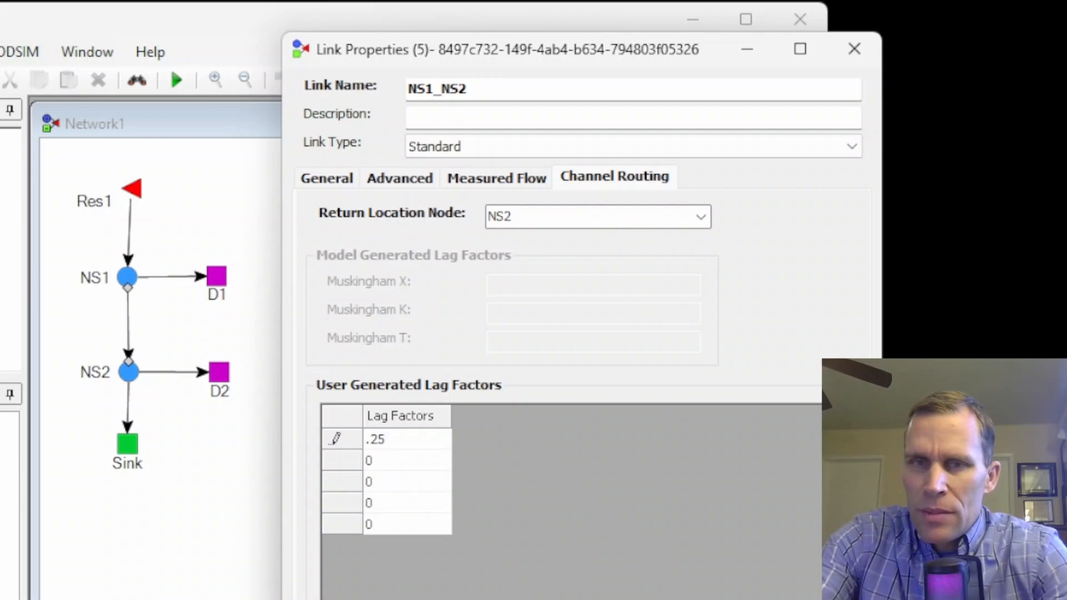
key(Return)
text(.5)
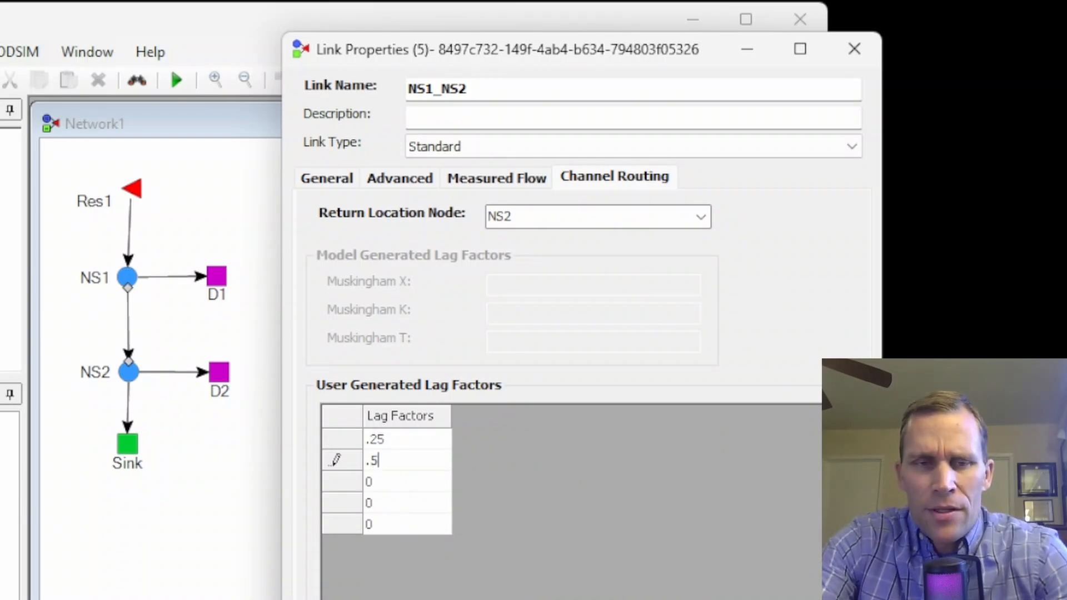
key(Return)
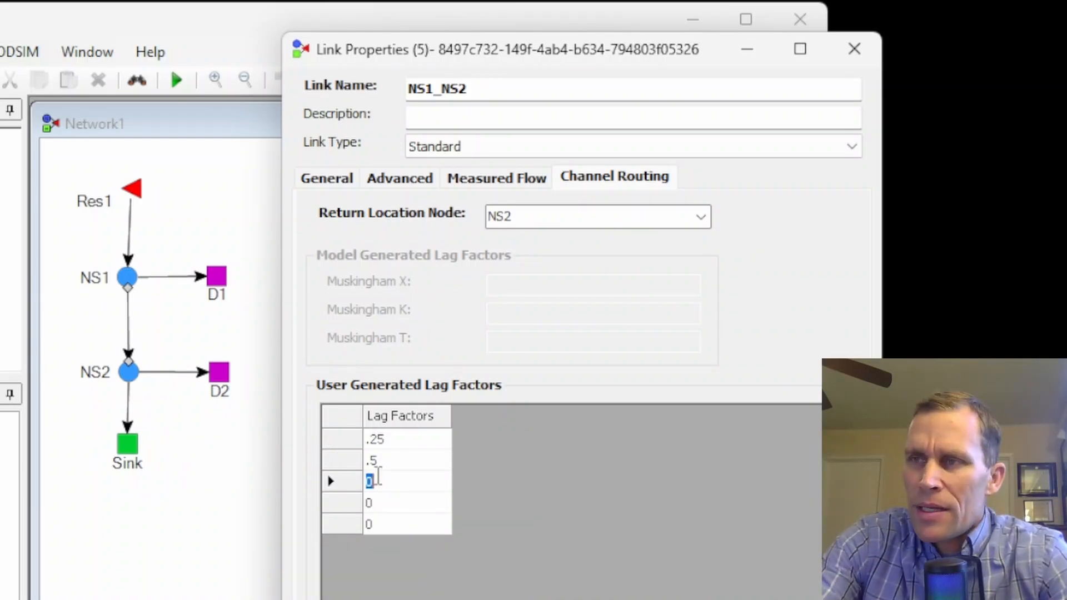
text(.25)
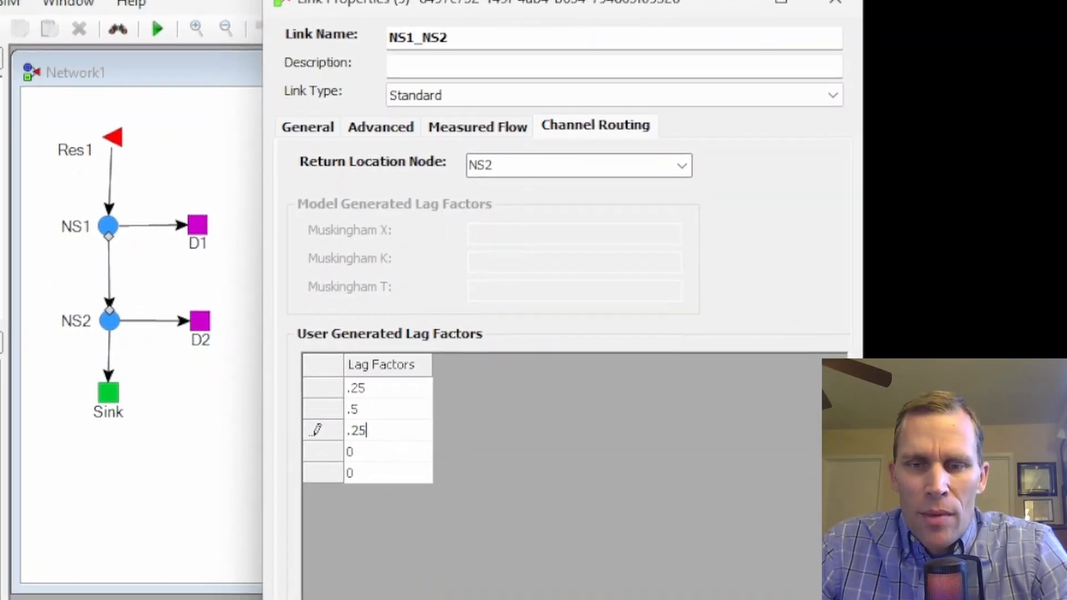
click(757, 574)
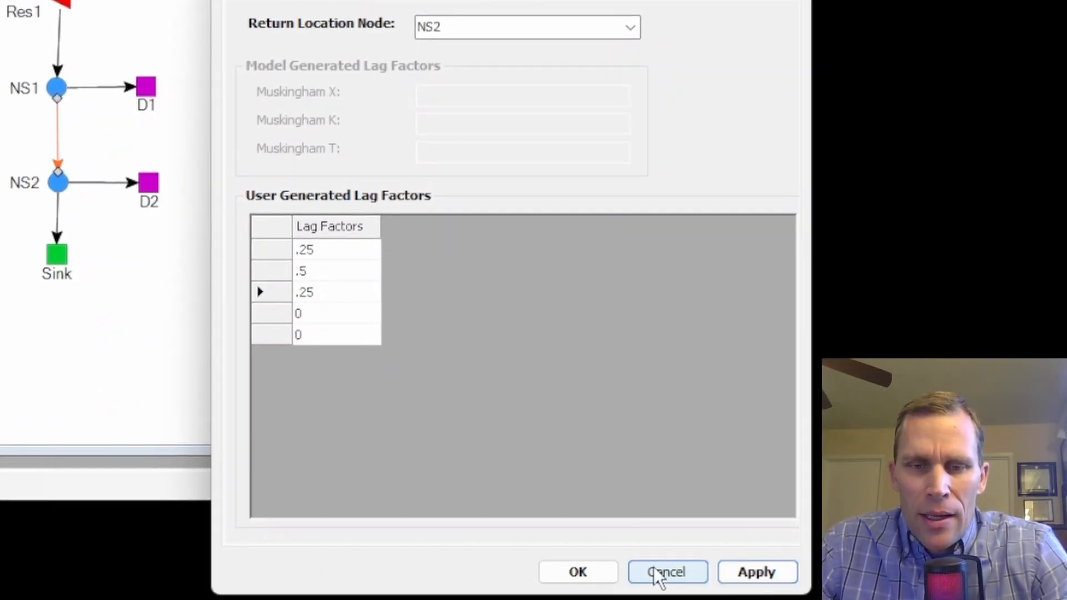
Step: Accept the NS1_NS2 link properties, save the network and run the model
click(578, 573)
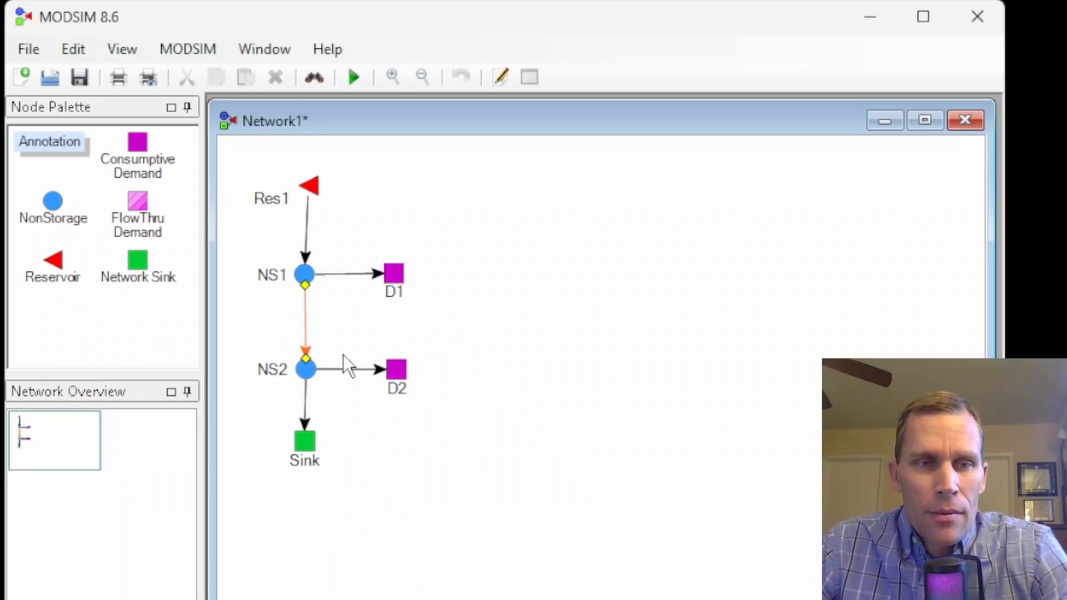
click(358, 77)
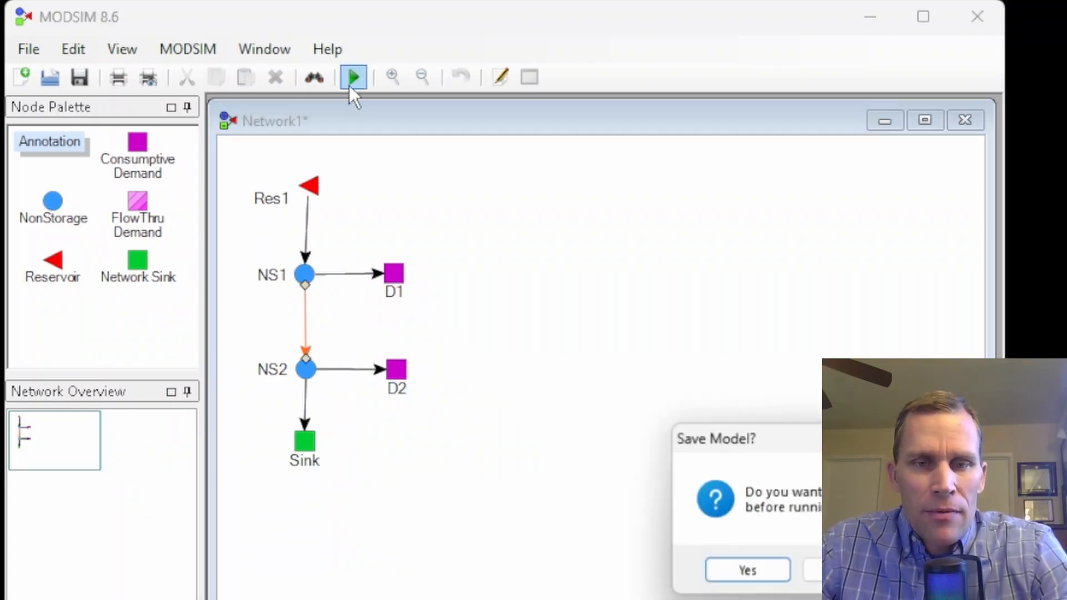
click(745, 569)
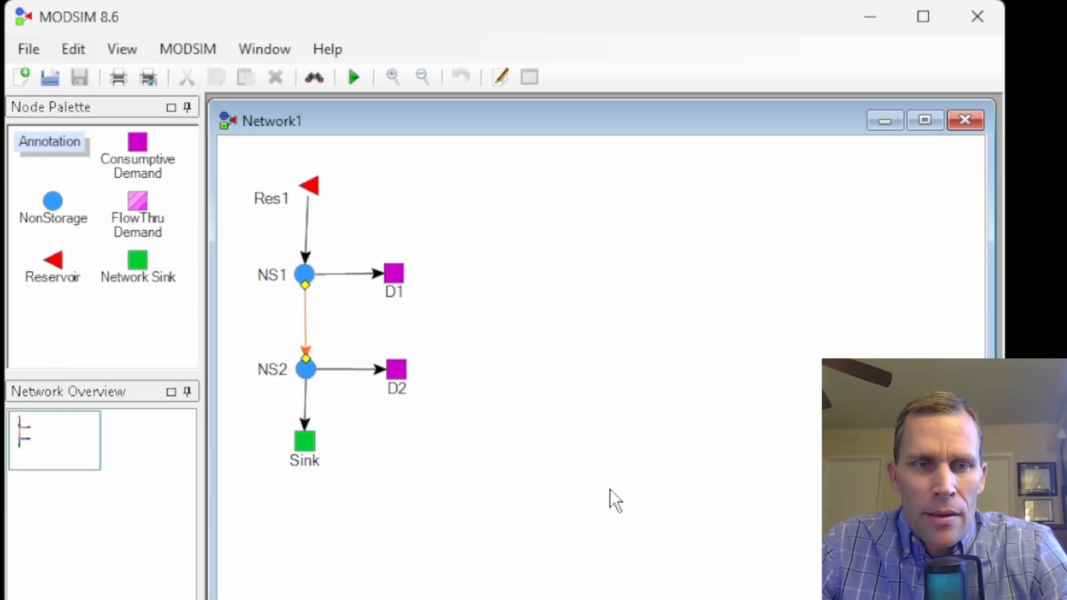
Step: Graph the NS2_D2 link with Flow on the left axis, close that display, and graph reservoir Res1's flow
right_click(352, 369)
click(427, 574)
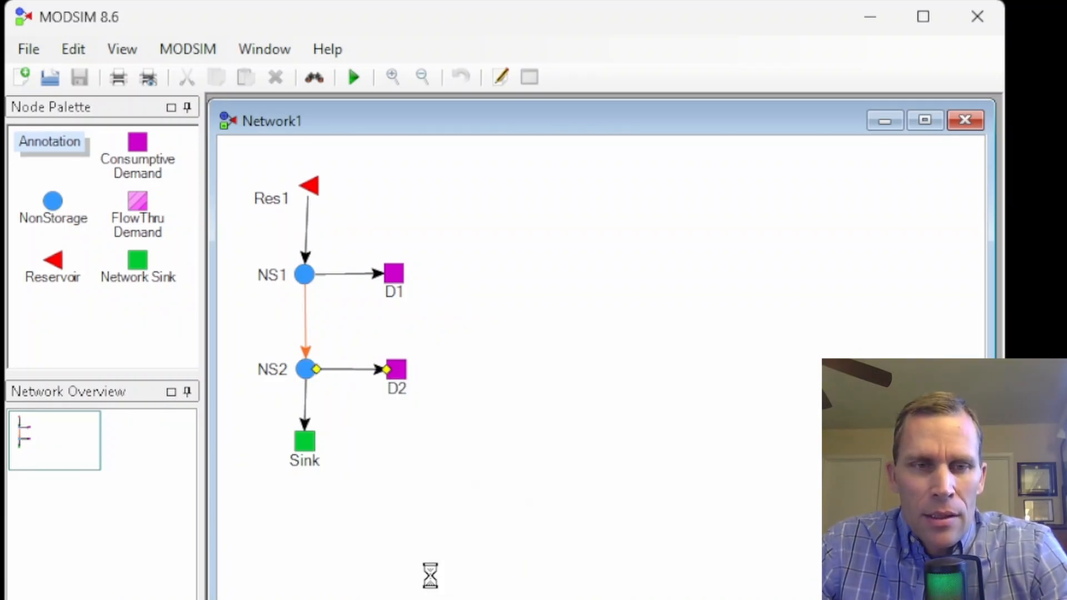
click(205, 190)
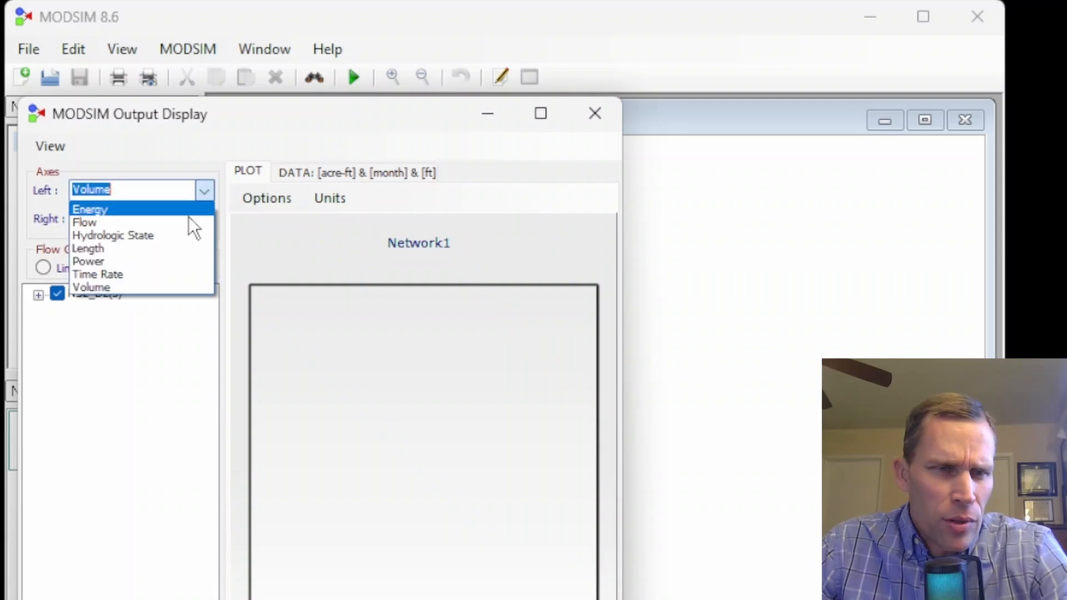
click(132, 225)
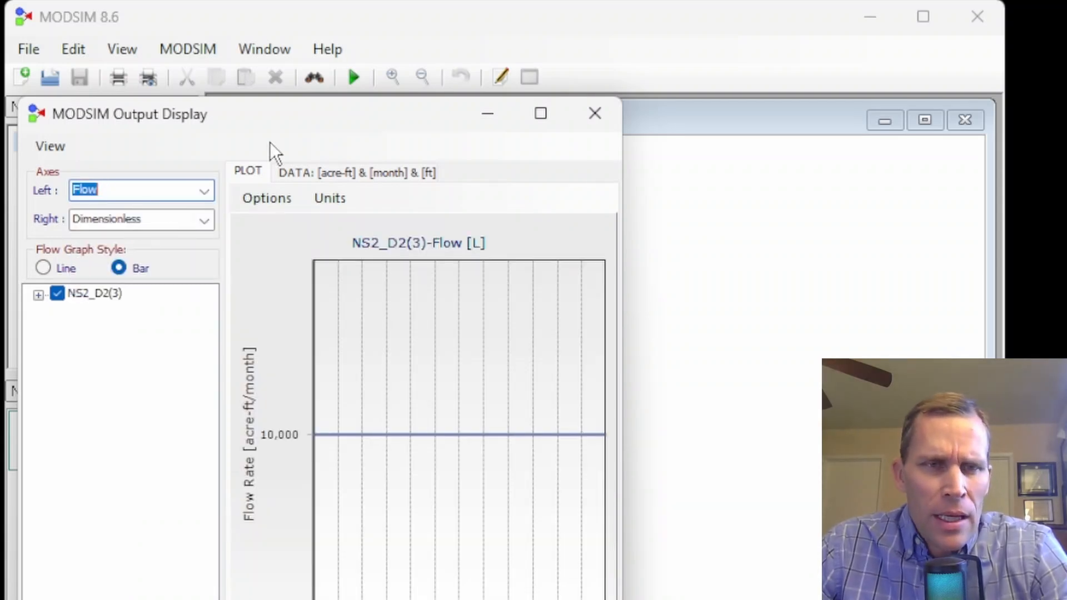
drag(325, 125, 618, 90)
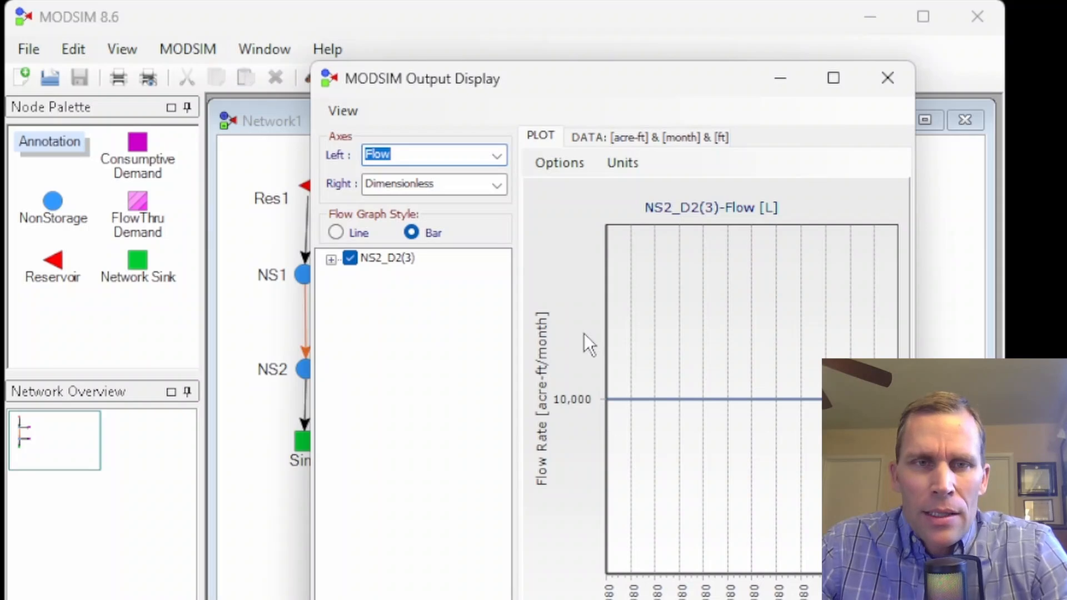
drag(601, 83, 736, 74)
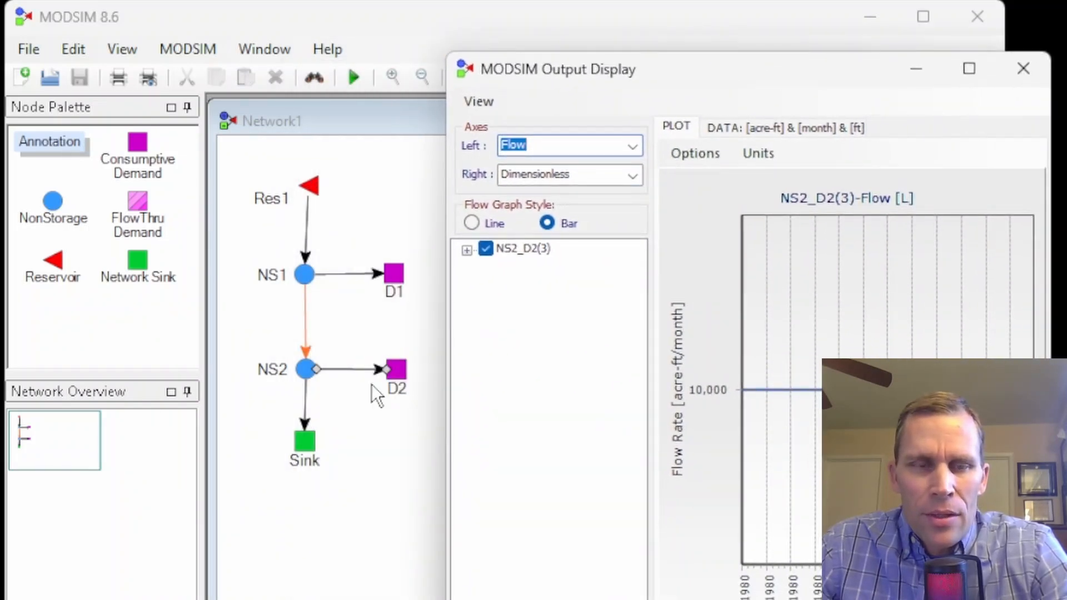
click(1024, 69)
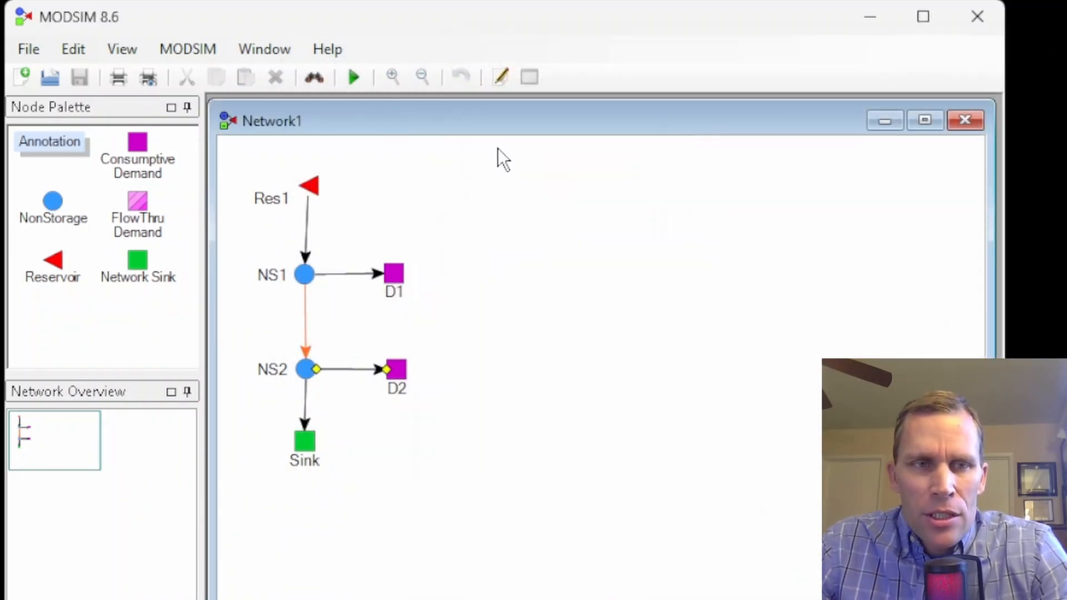
right_click(311, 187)
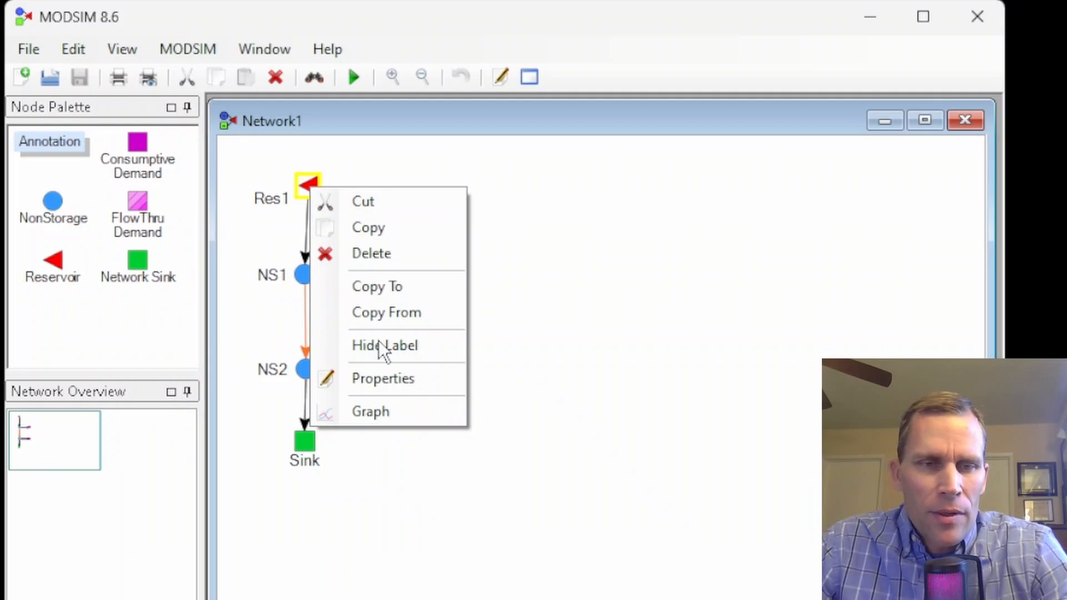
click(400, 415)
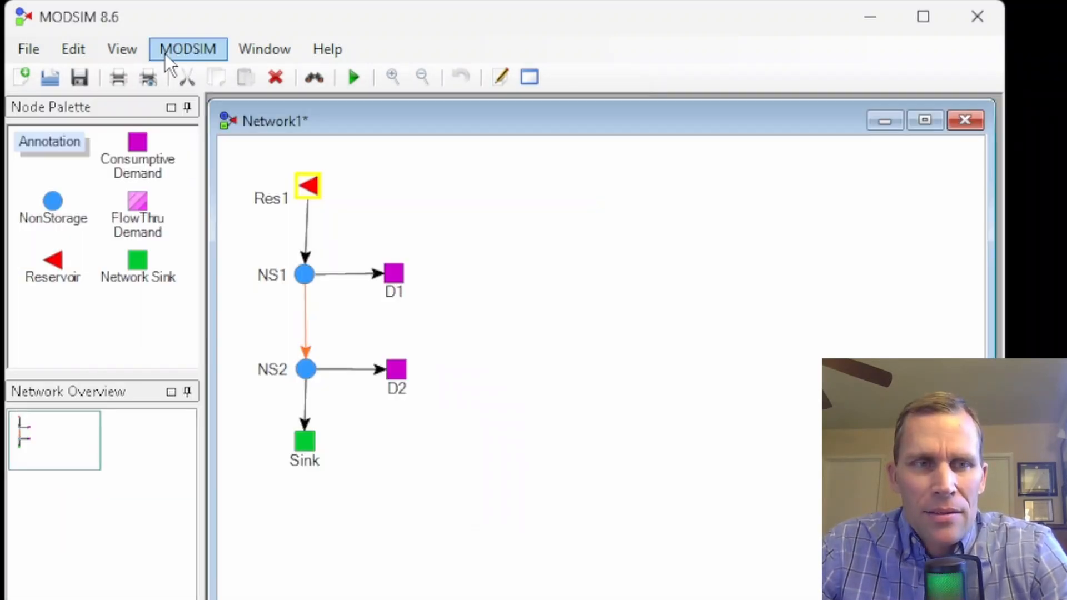
Step: Examine the Back Routing Extension's setting and description in the MODSIM extensions, closing them without changes
click(167, 51)
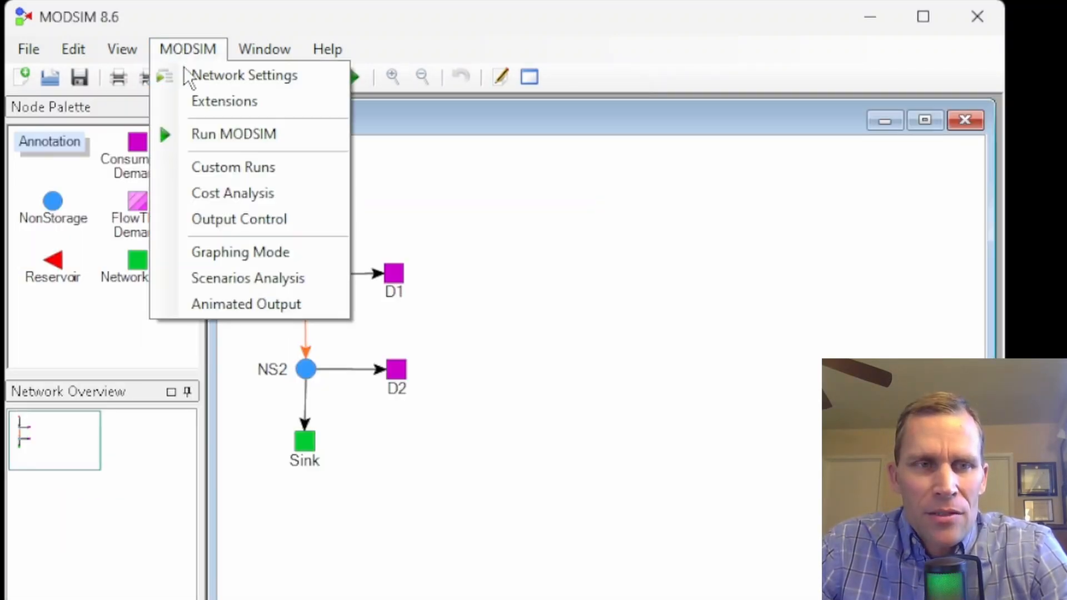
click(200, 113)
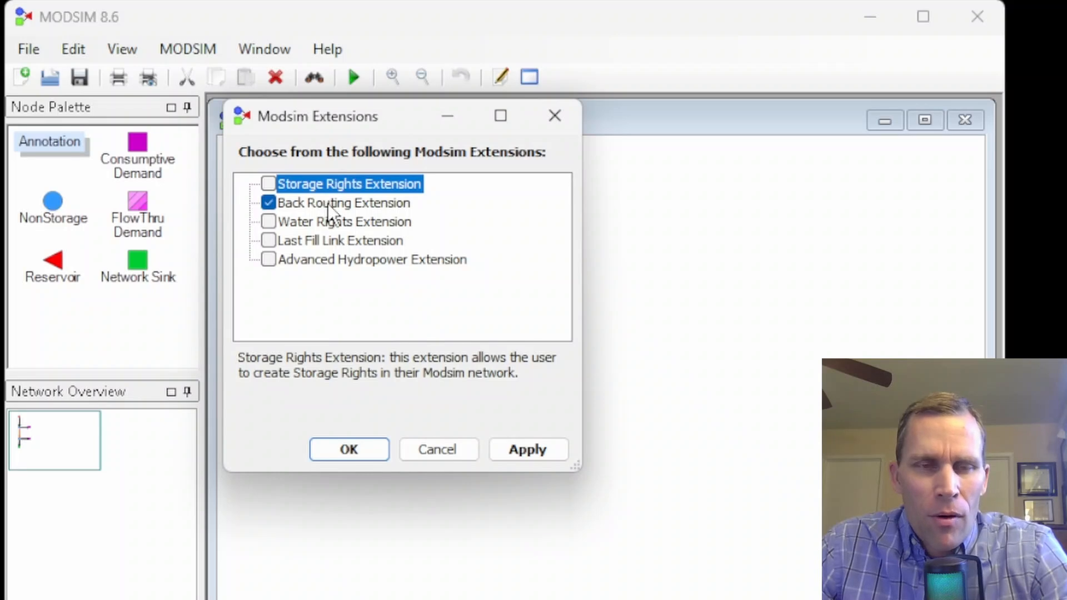
click(328, 203)
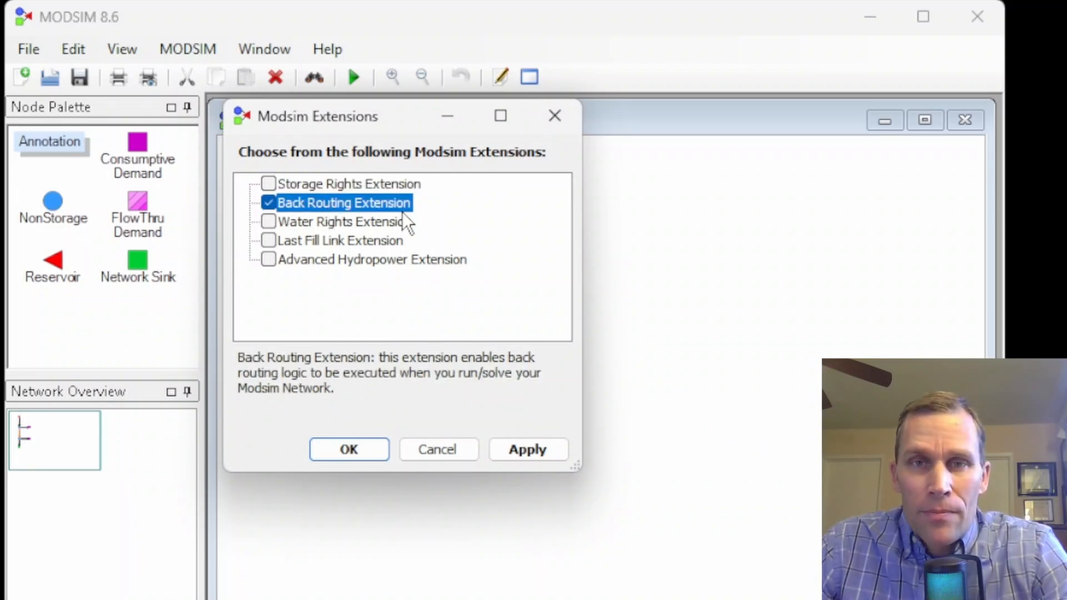
click(549, 119)
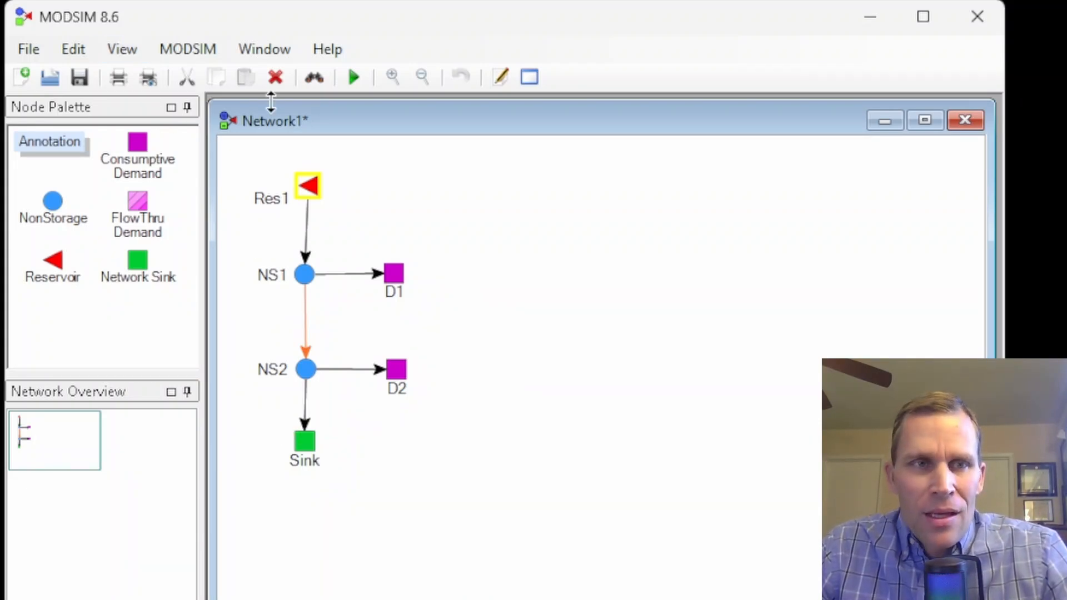
click(208, 54)
click(217, 110)
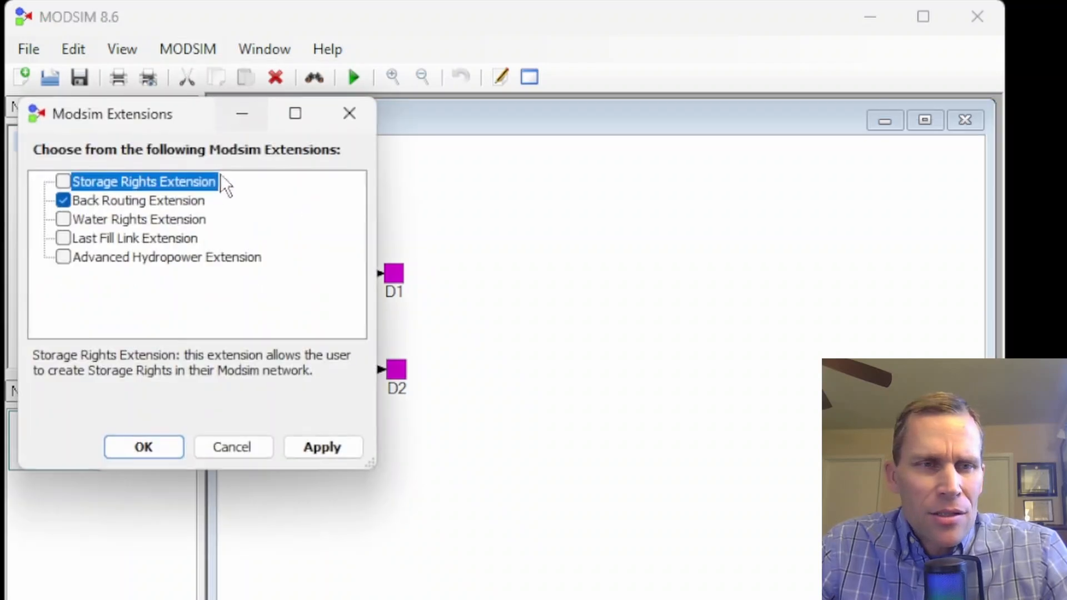
drag(216, 107, 455, 140)
click(336, 235)
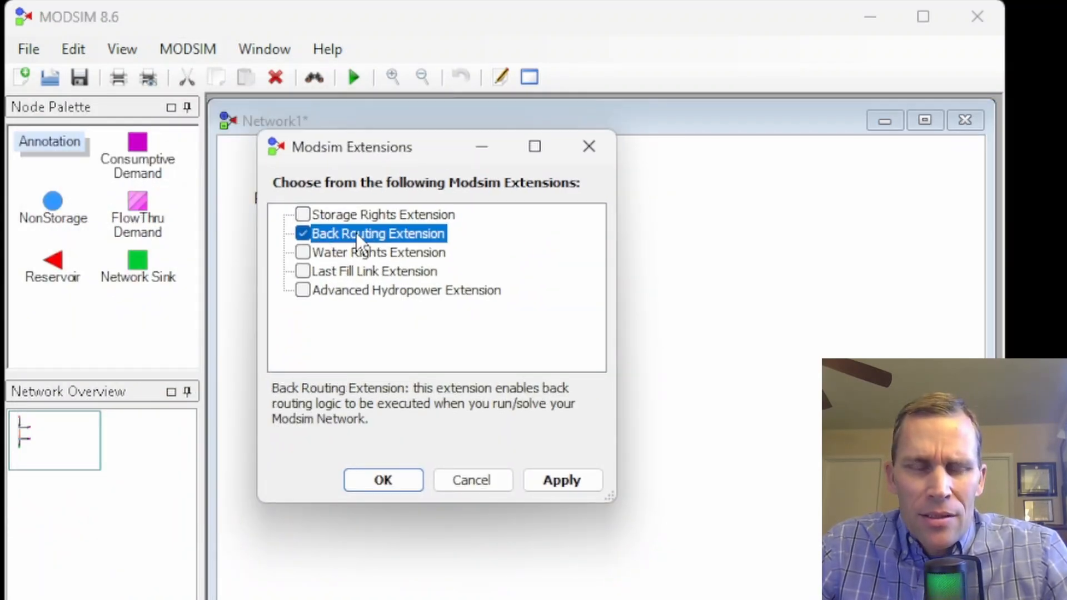
click(588, 159)
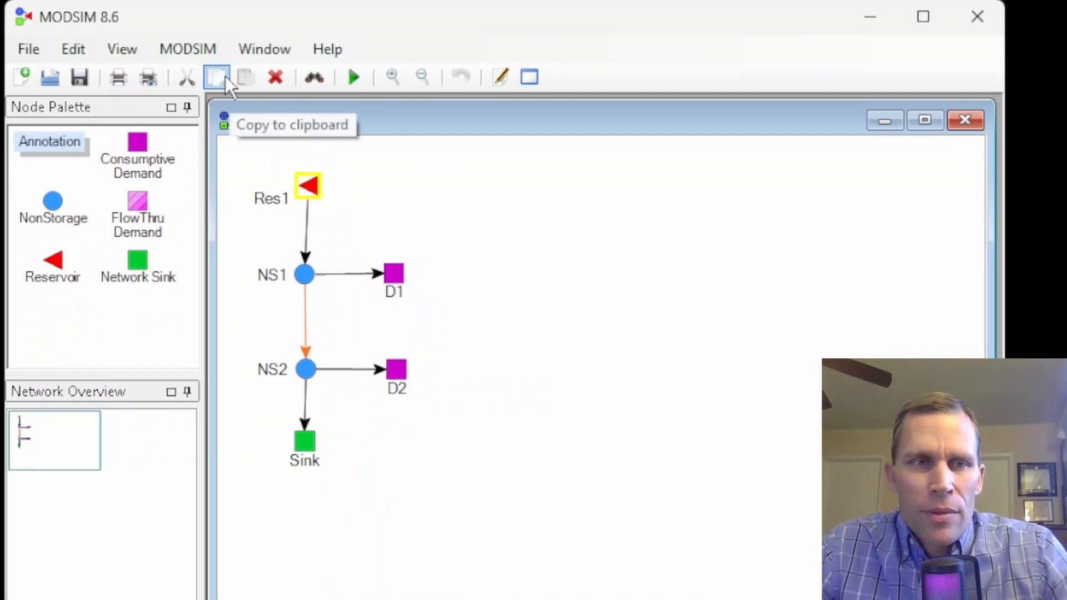
Step: Disable the Back Routing Extension in the MODSIM extensions and apply the change
click(205, 51)
click(204, 100)
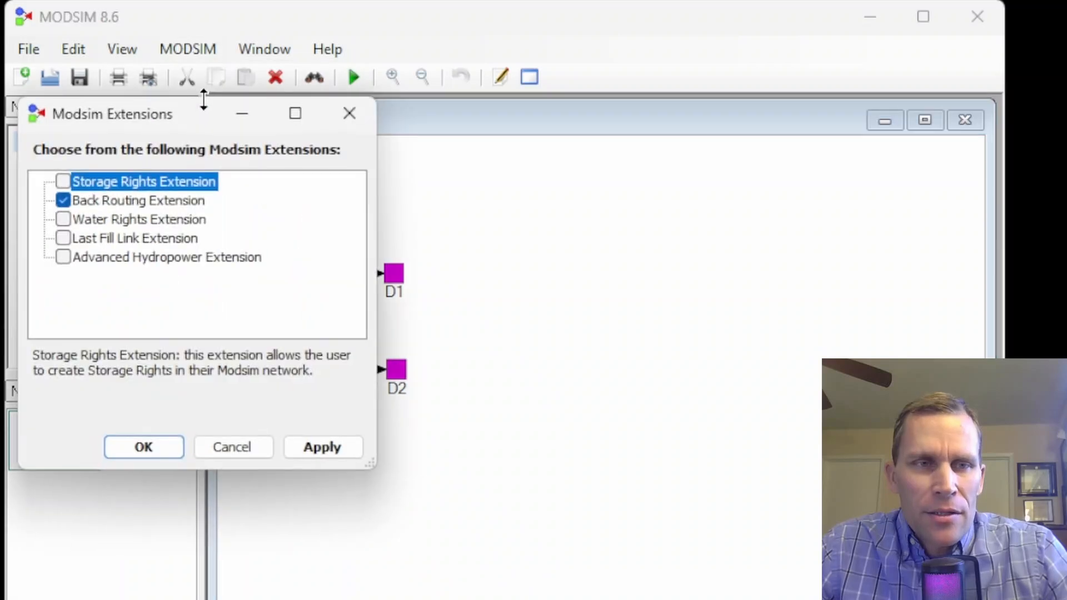
drag(203, 113, 515, 117)
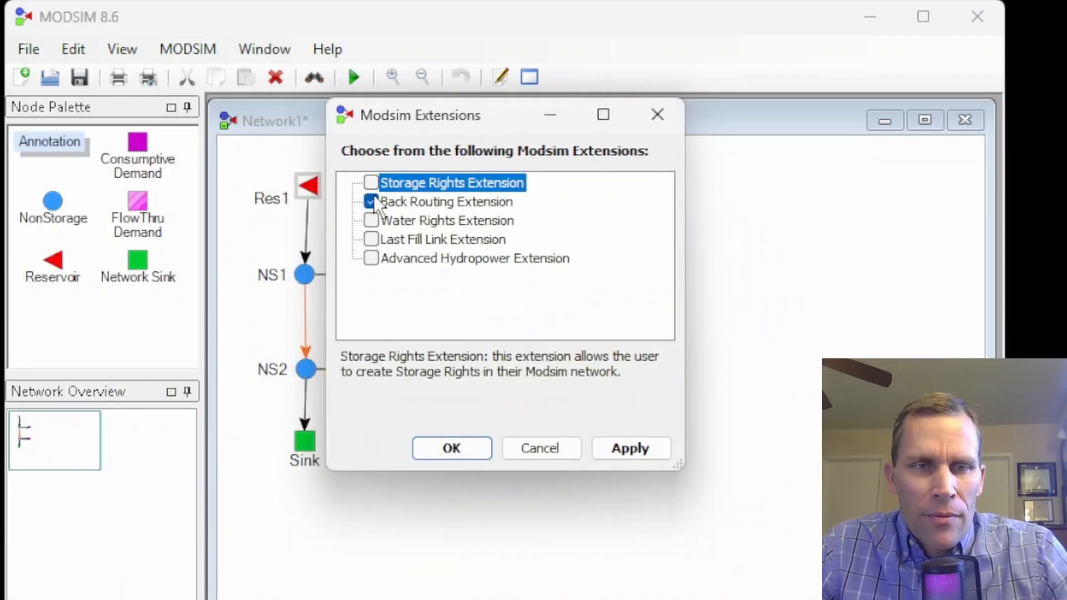
click(605, 442)
click(462, 450)
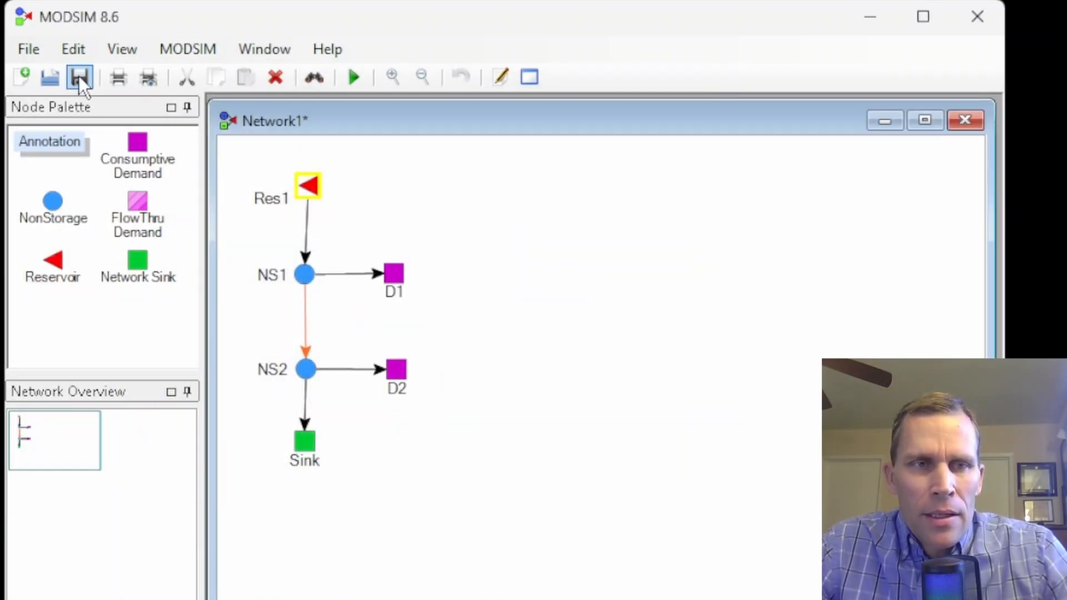
Step: Run the model with back routing off, graph the NS2_D2 link's flow, and close the display
click(364, 77)
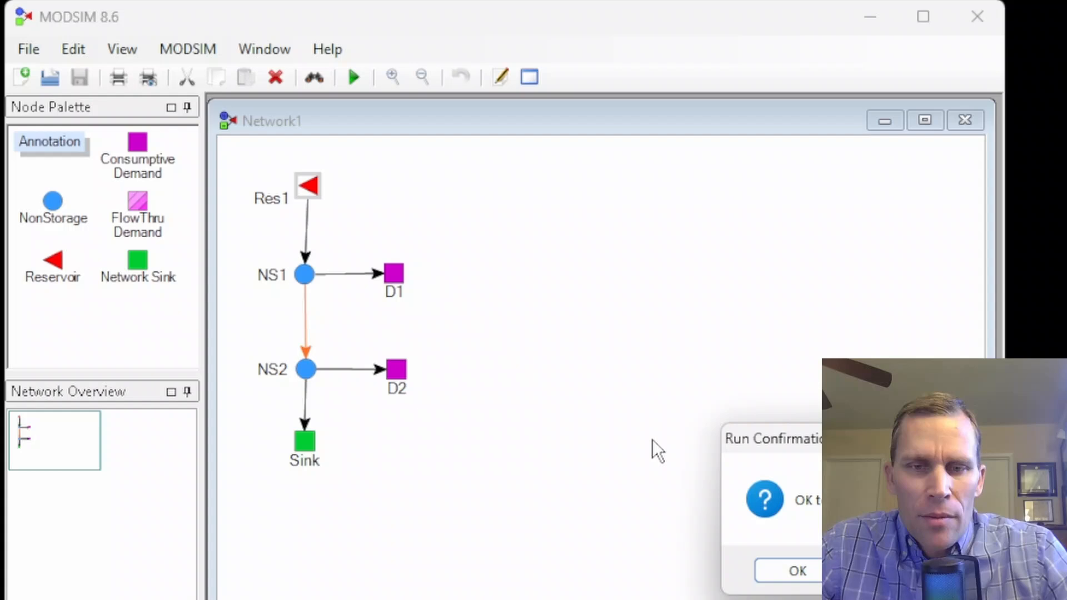
click(770, 567)
right_click(343, 372)
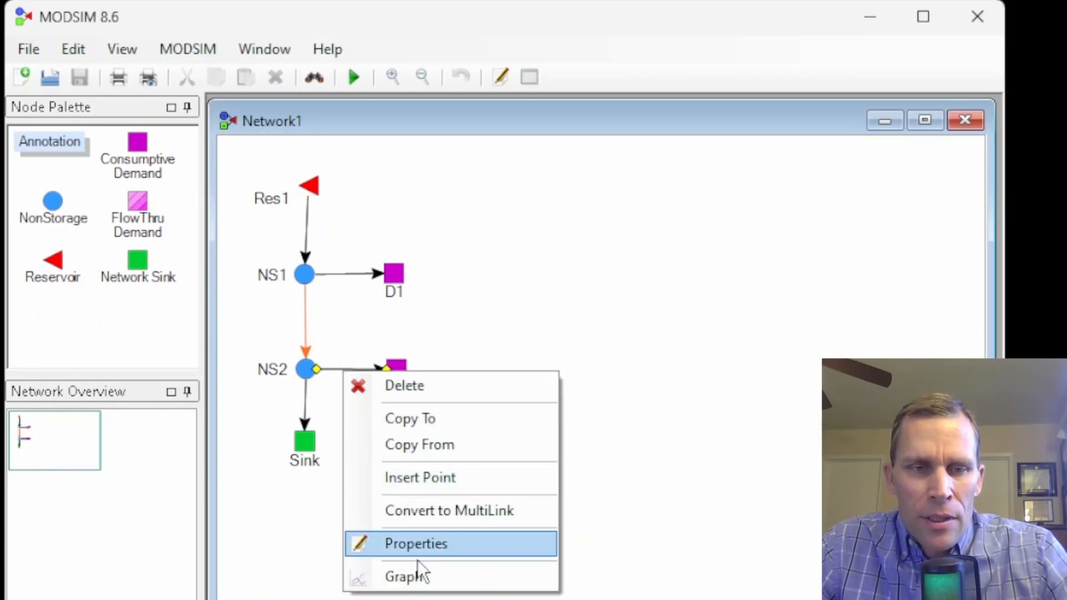
click(409, 576)
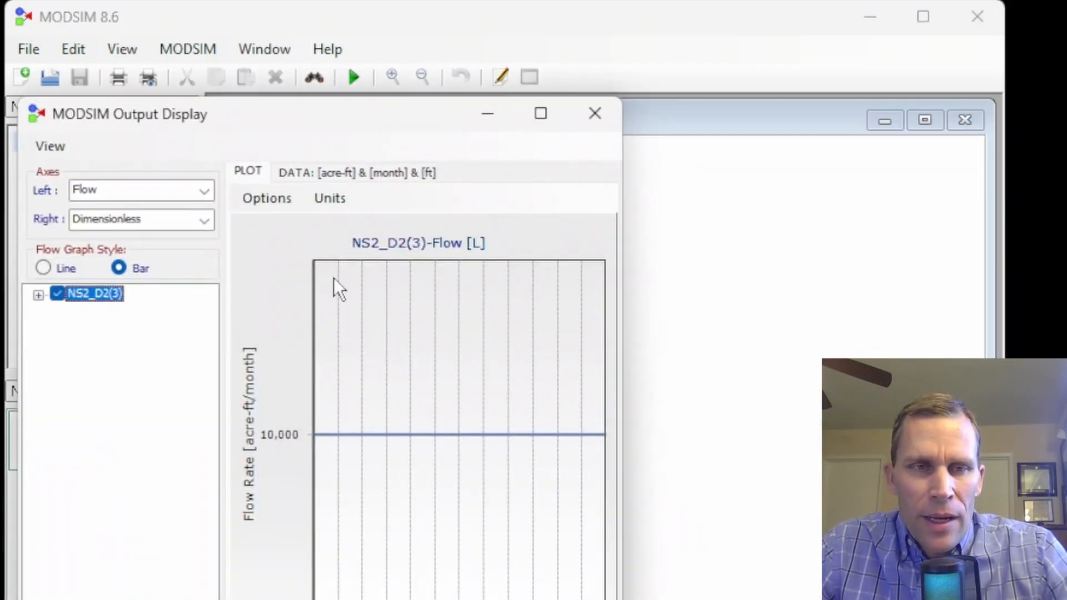
drag(335, 113, 610, 95)
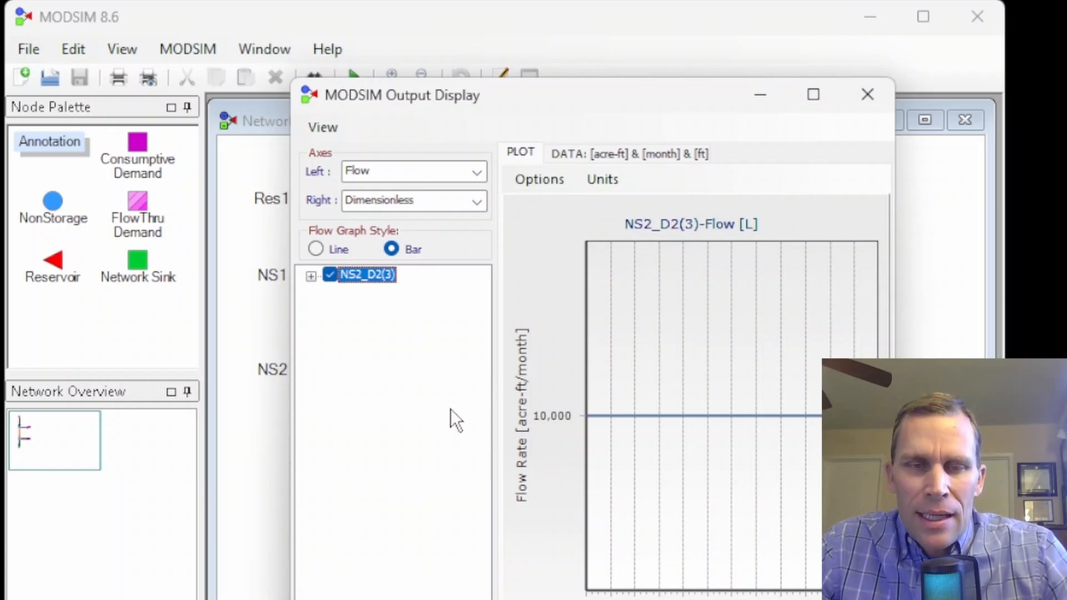
click(867, 96)
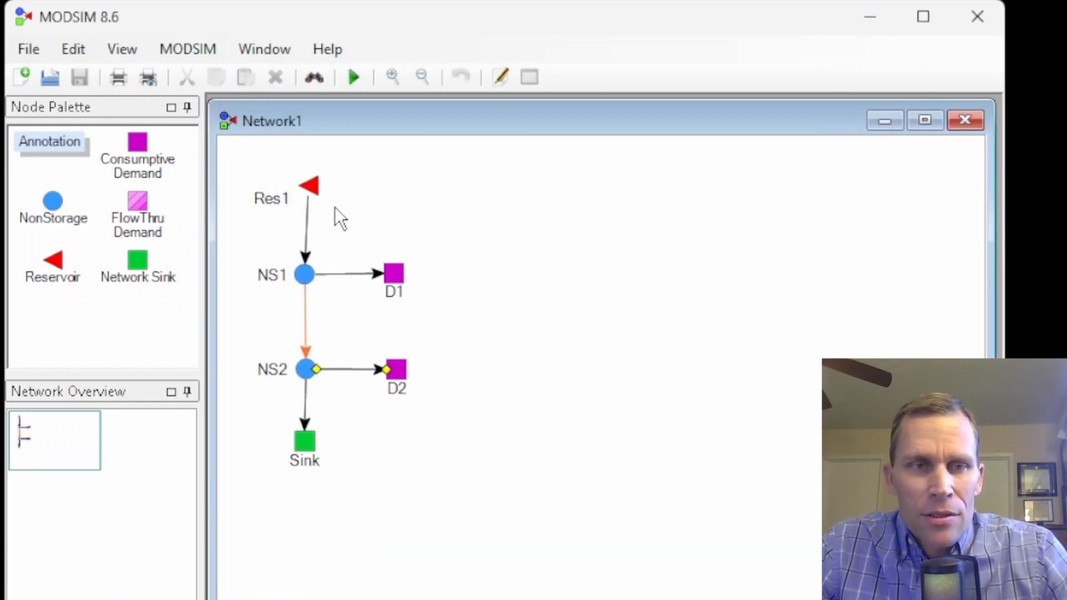
Step: Graph reservoir Res1's flow, switch the left axis to Volume, and close the output display
right_click(313, 190)
click(376, 410)
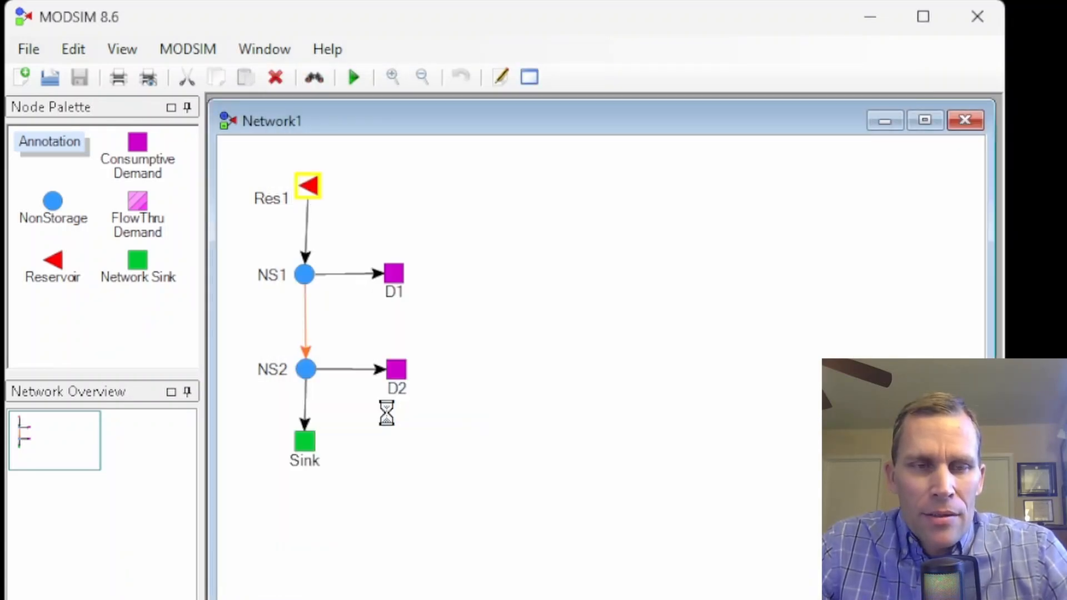
drag(351, 114, 731, 73)
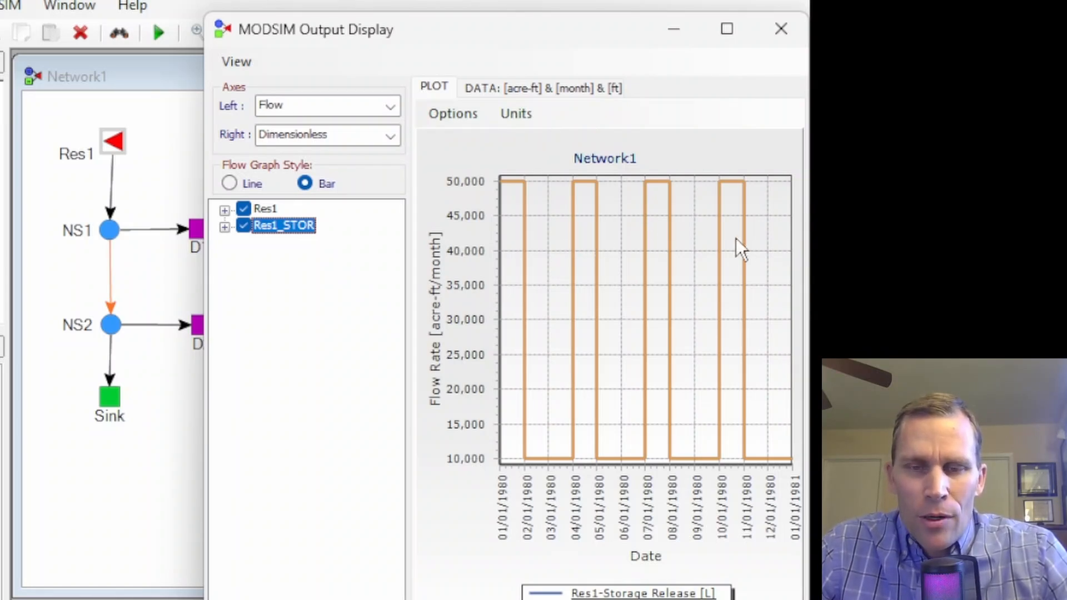
drag(434, 31, 486, 31)
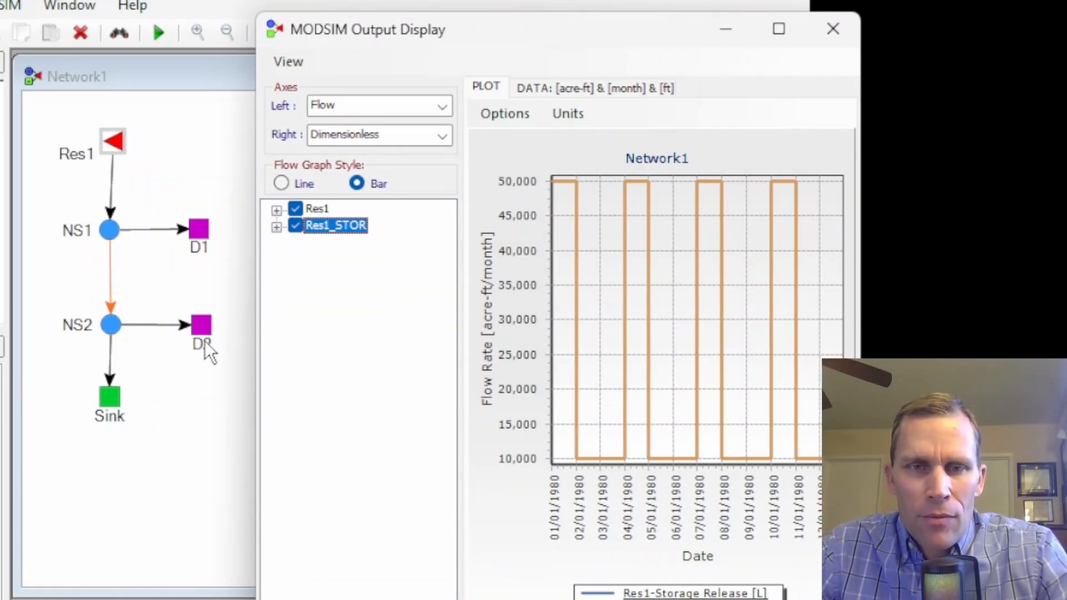
click(429, 112)
click(382, 205)
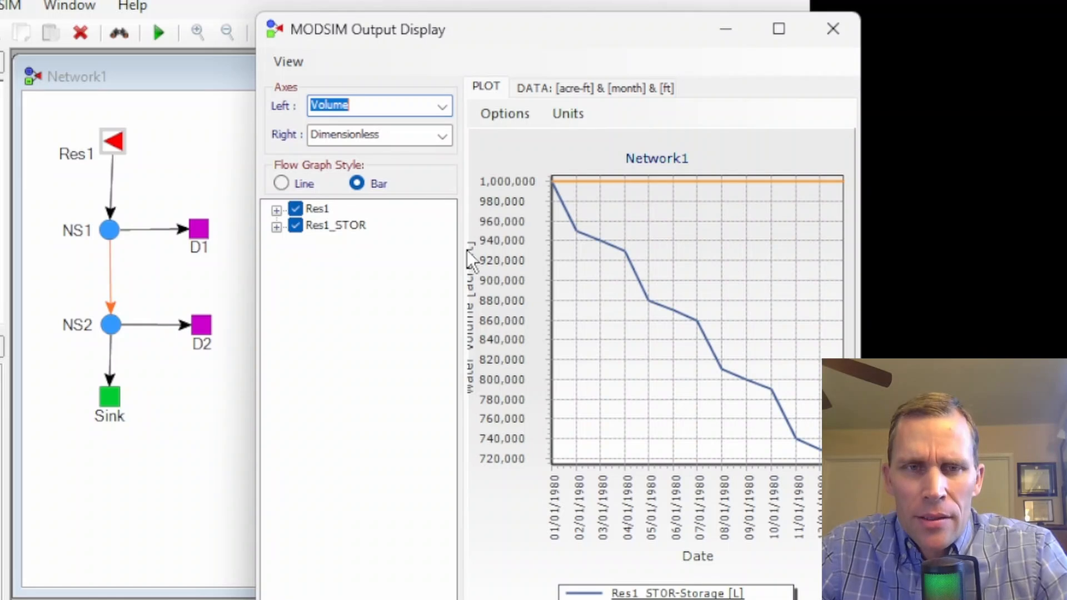
click(834, 31)
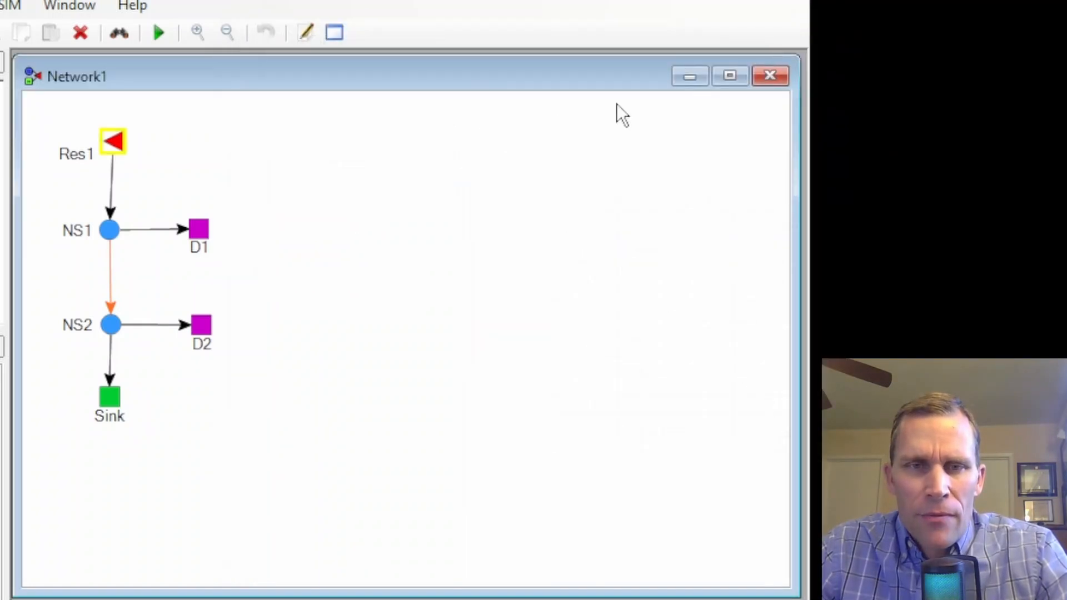
Step: In the NS1_NS2 link's channel routing properties, set the first lag factor to 0 and the third to 0.5, and apply
right_click(113, 274)
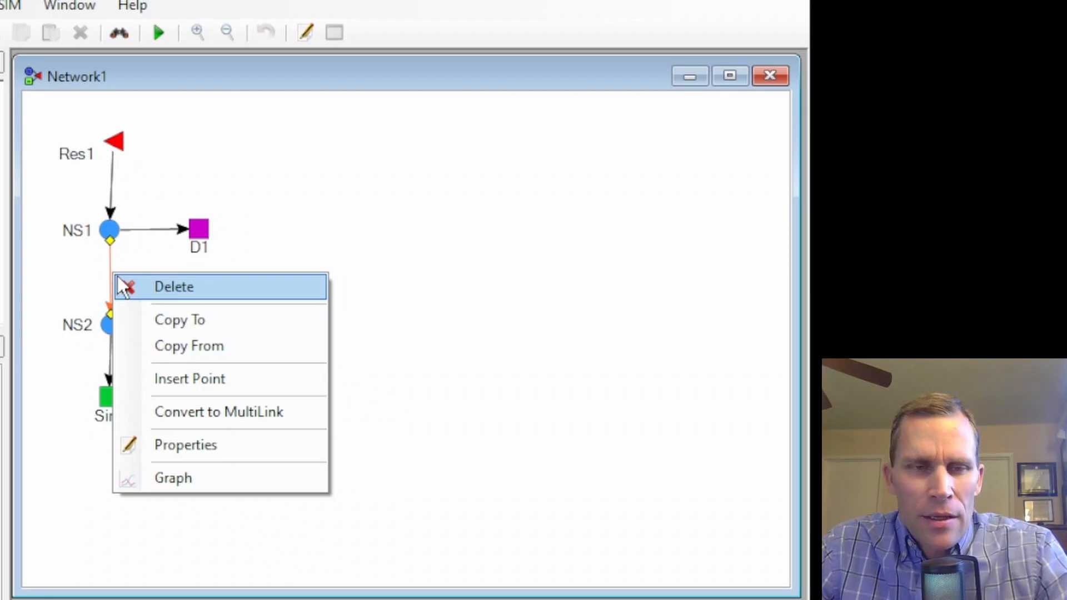
click(199, 446)
drag(98, 82, 505, 39)
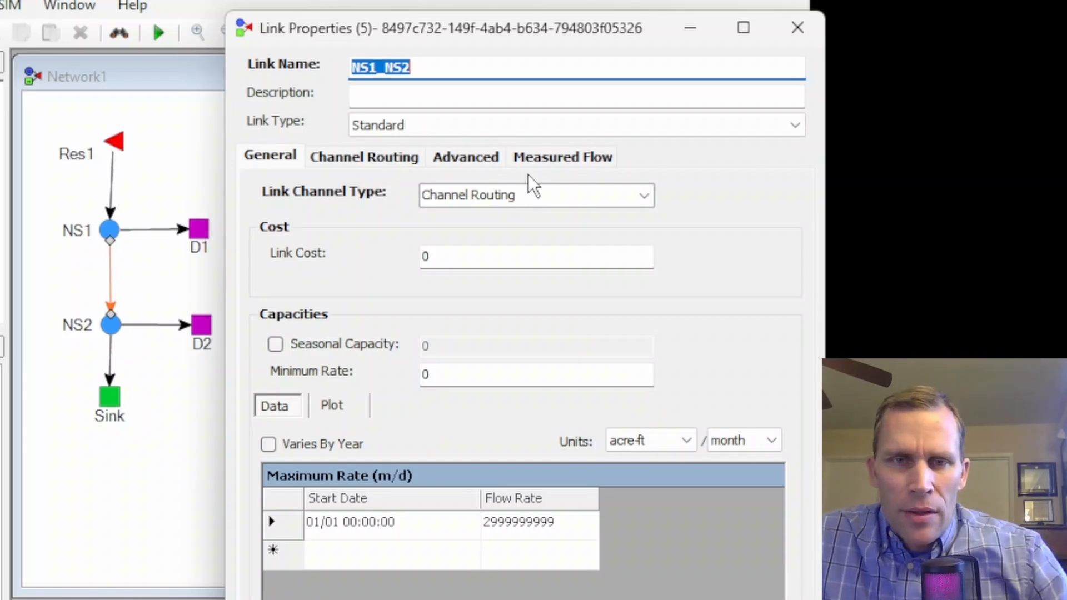
click(389, 161)
click(332, 418)
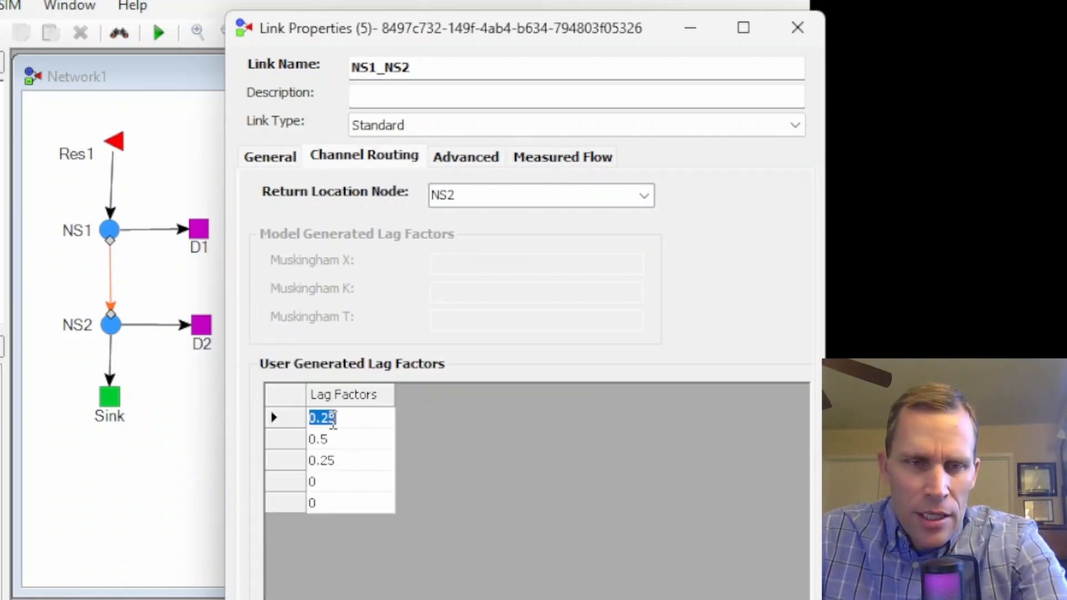
text(0)
click(348, 453)
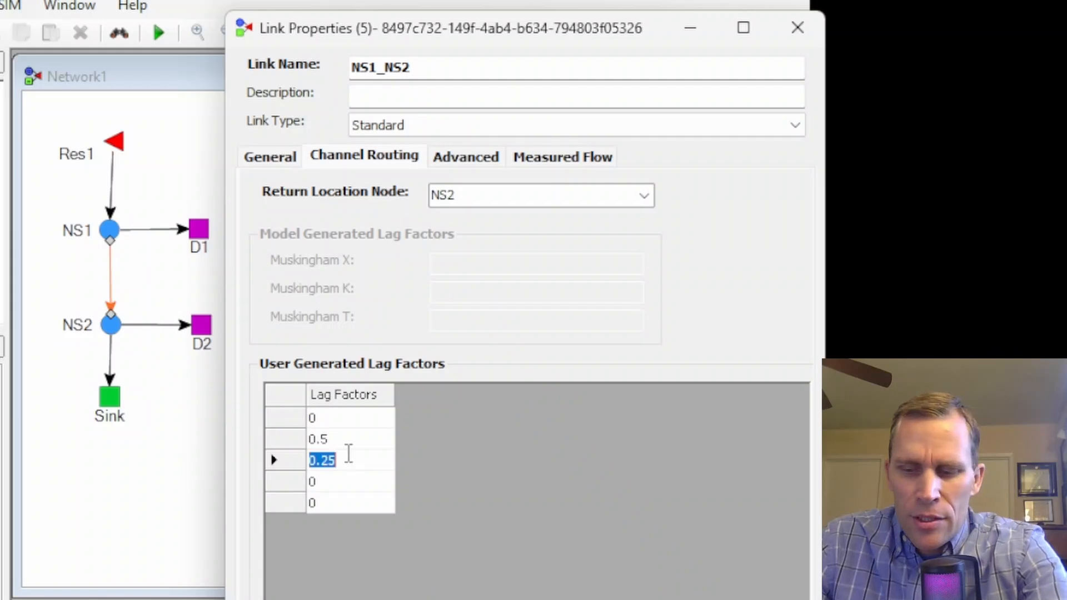
text(.5)
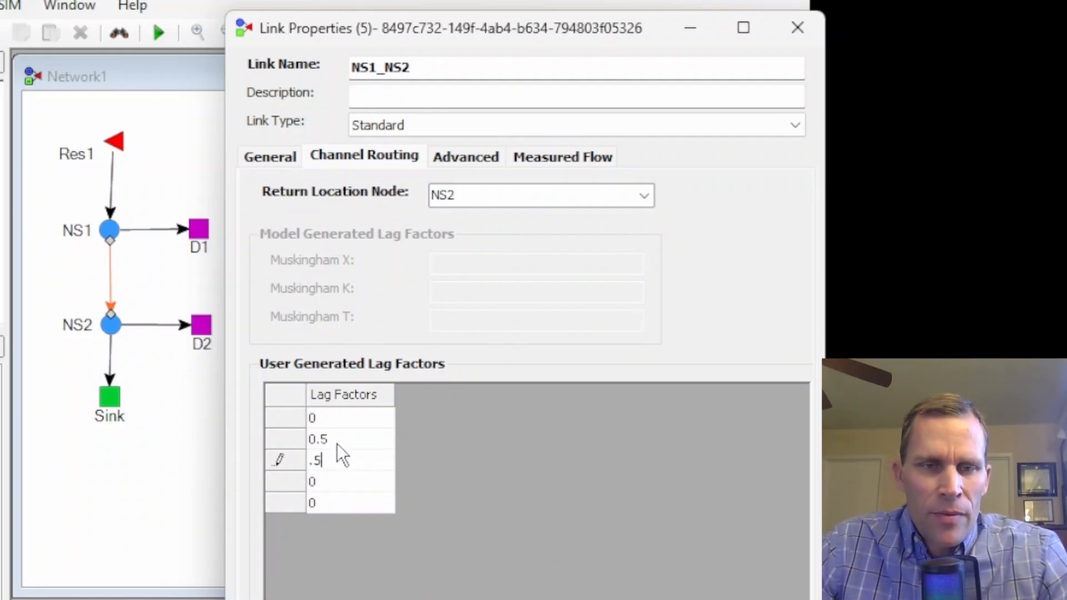
click(341, 440)
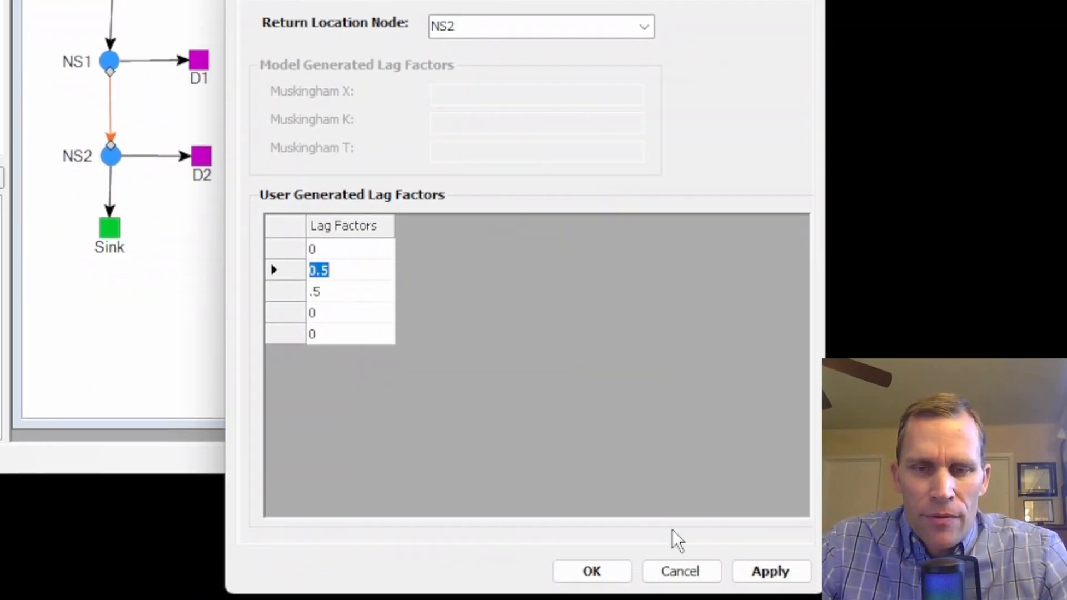
click(757, 569)
click(617, 577)
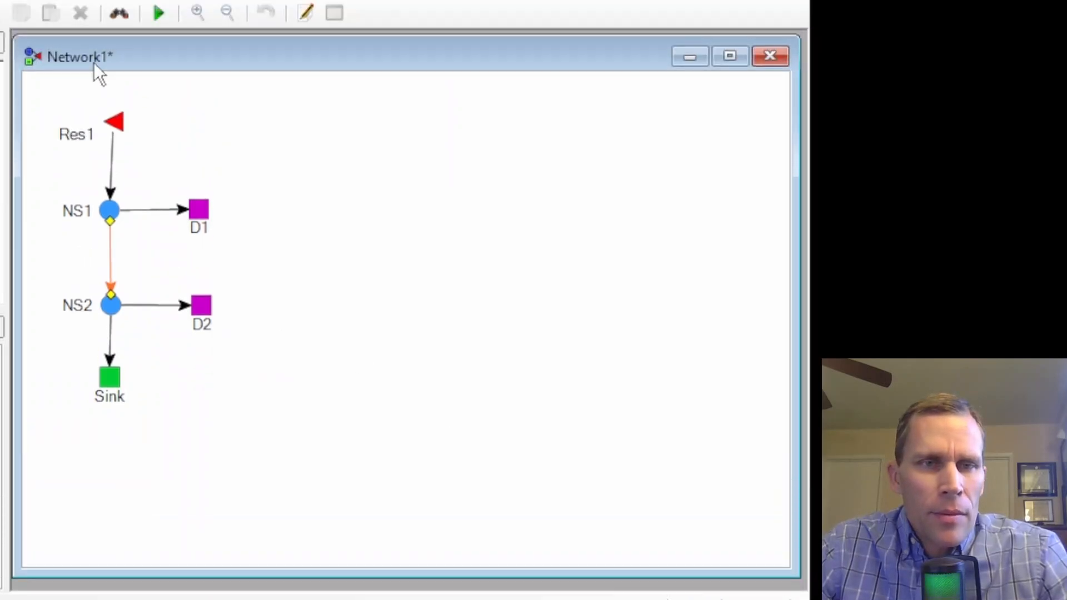
Step: Save and run the model, and graph the NS2_D2 link's output with the left axis set to Flow
click(158, 13)
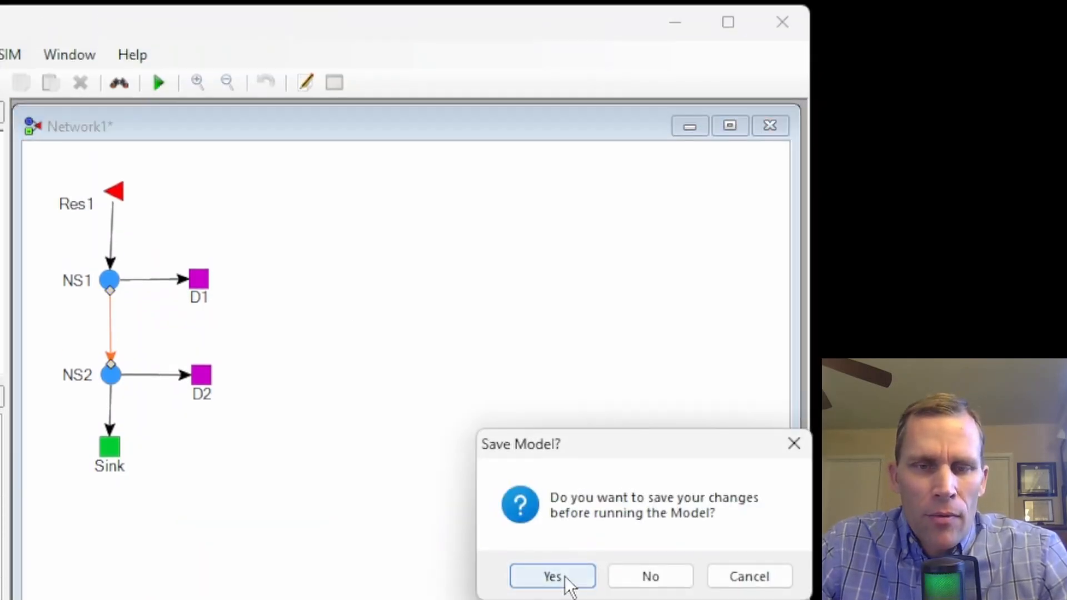
click(565, 506)
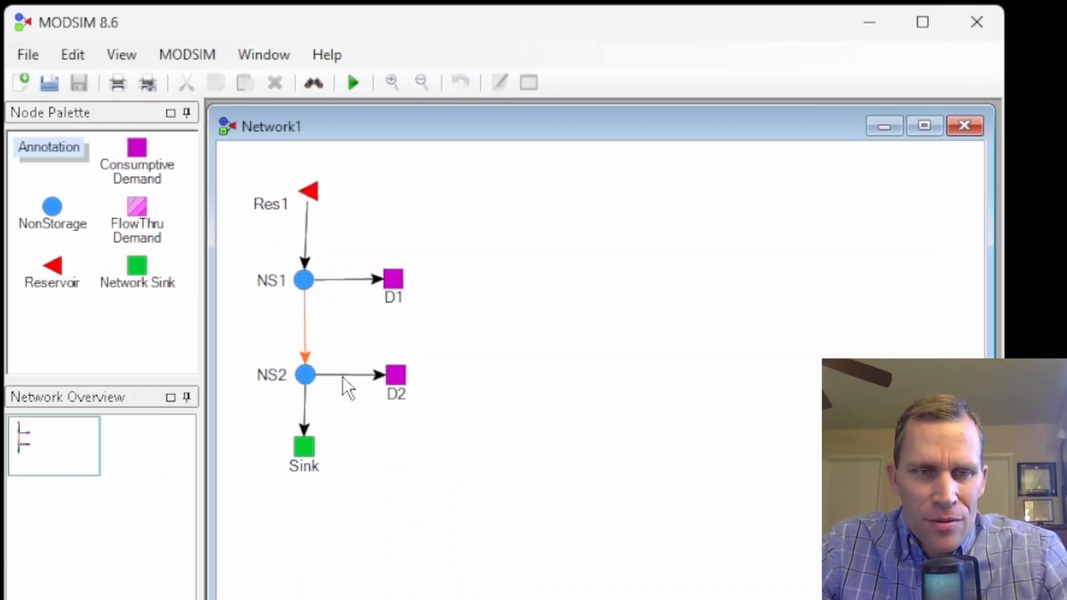
right_click(342, 376)
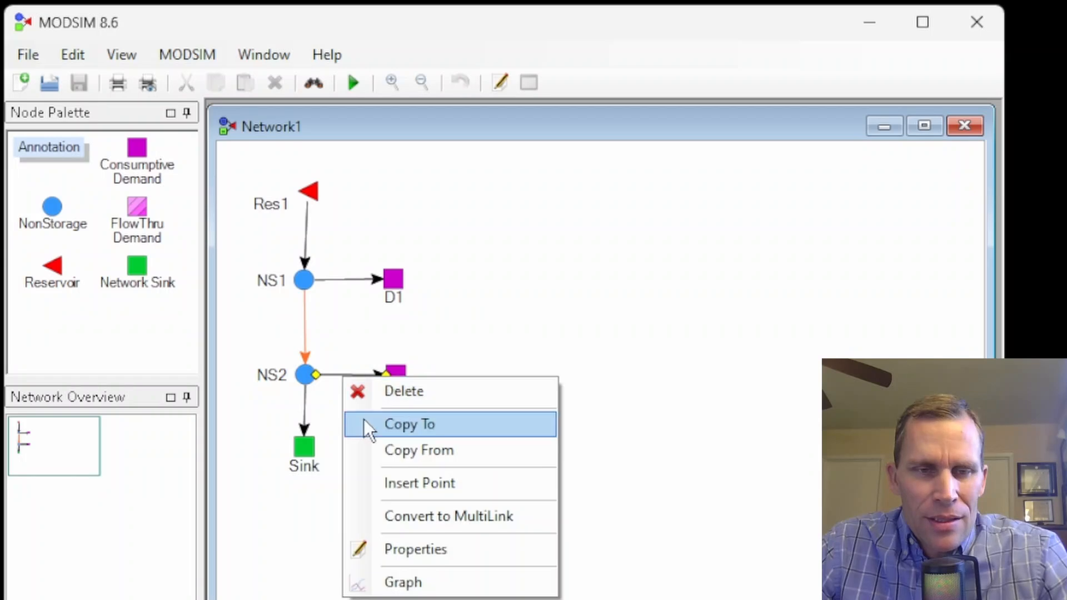
click(408, 581)
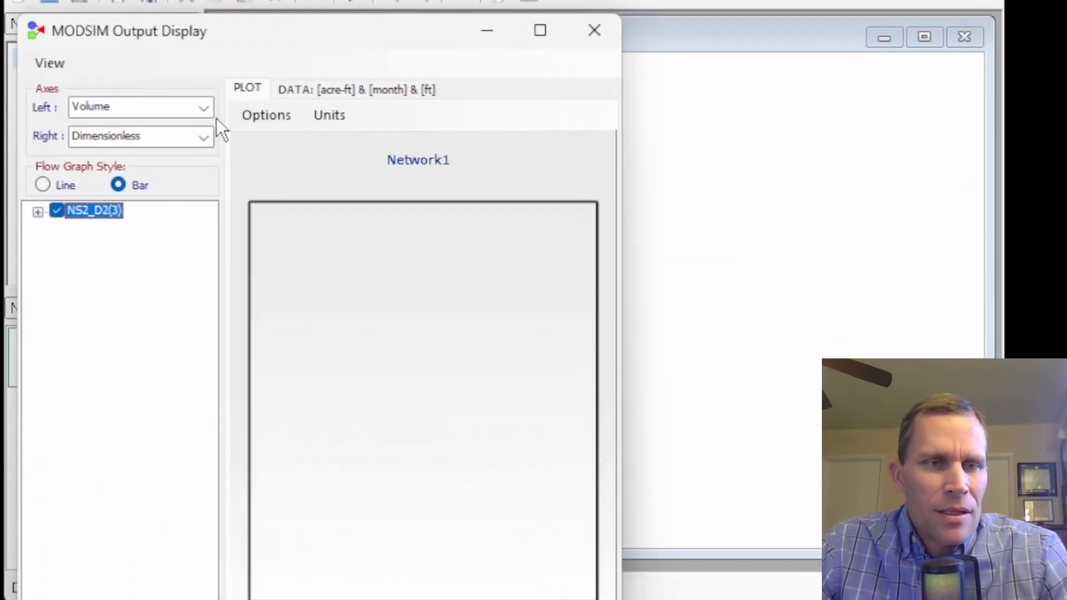
click(207, 102)
click(157, 133)
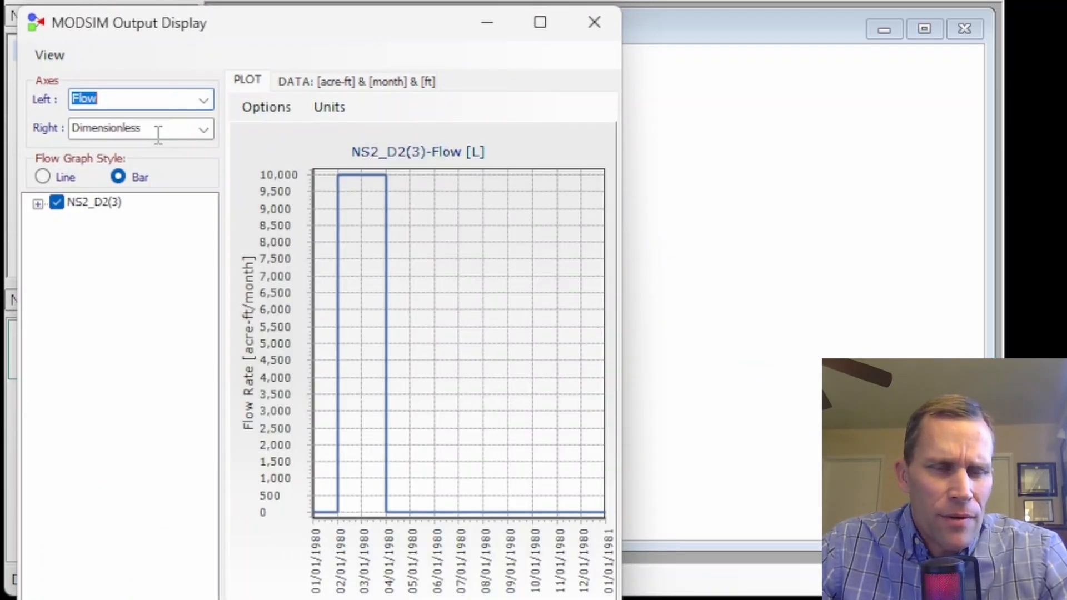
drag(371, 31, 772, 1)
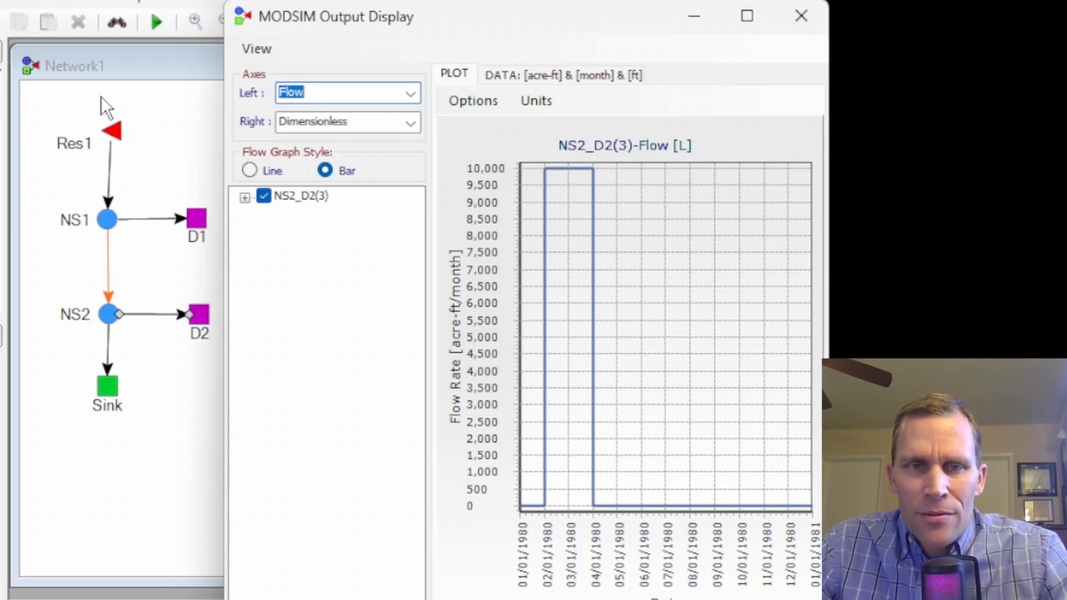
click(802, 15)
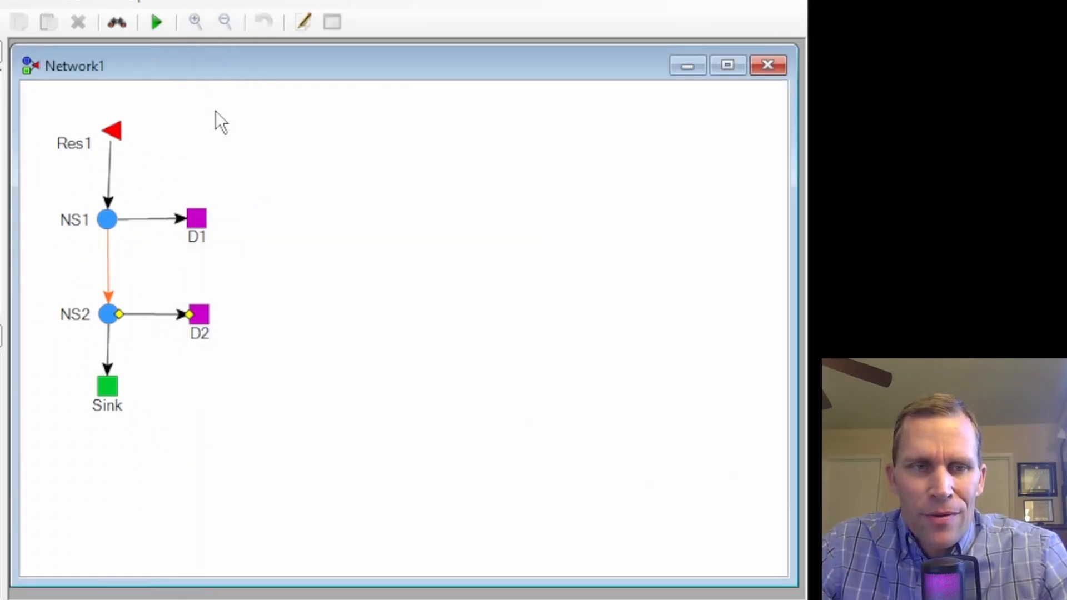
Step: Graph reservoir Res1's flow output beside the network and close the output display
right_click(115, 132)
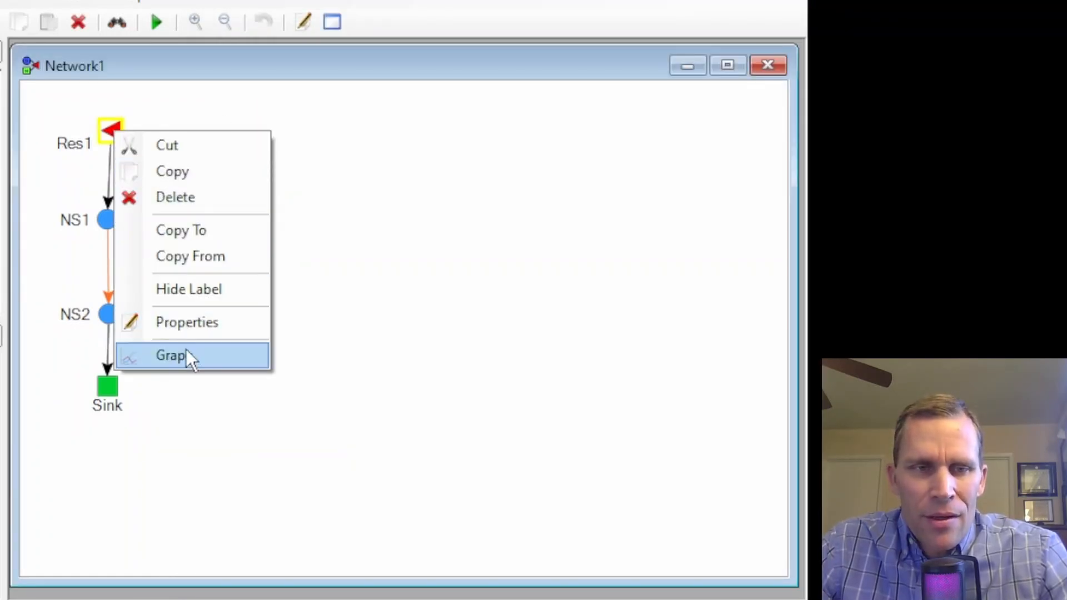
click(187, 354)
drag(102, 66, 485, 31)
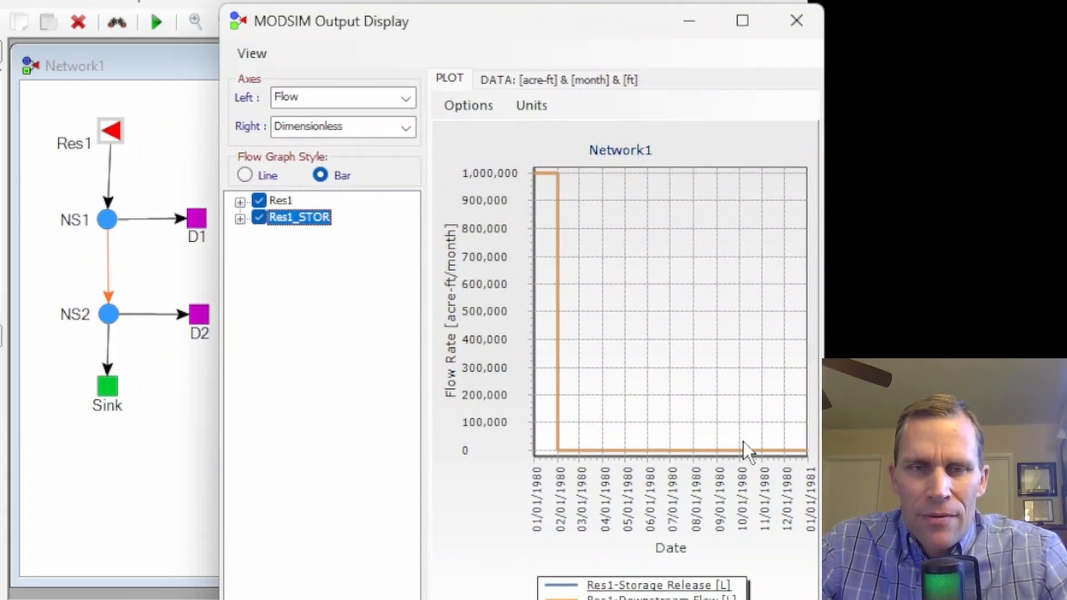
click(796, 21)
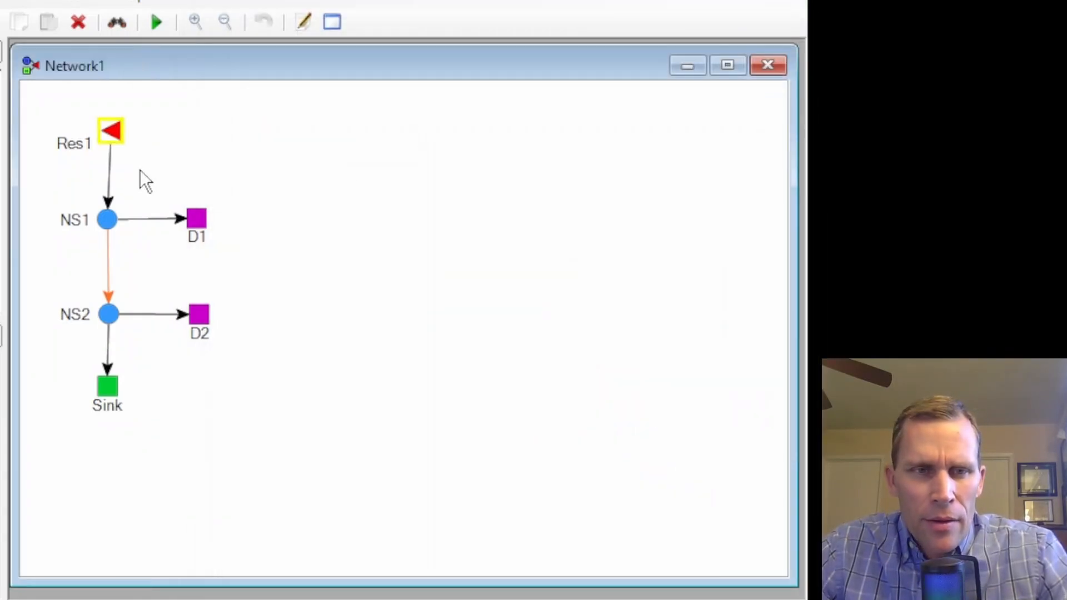
Step: Graph the flow in the link from Res1 to NS1 and close the output display
right_click(111, 186)
click(115, 180)
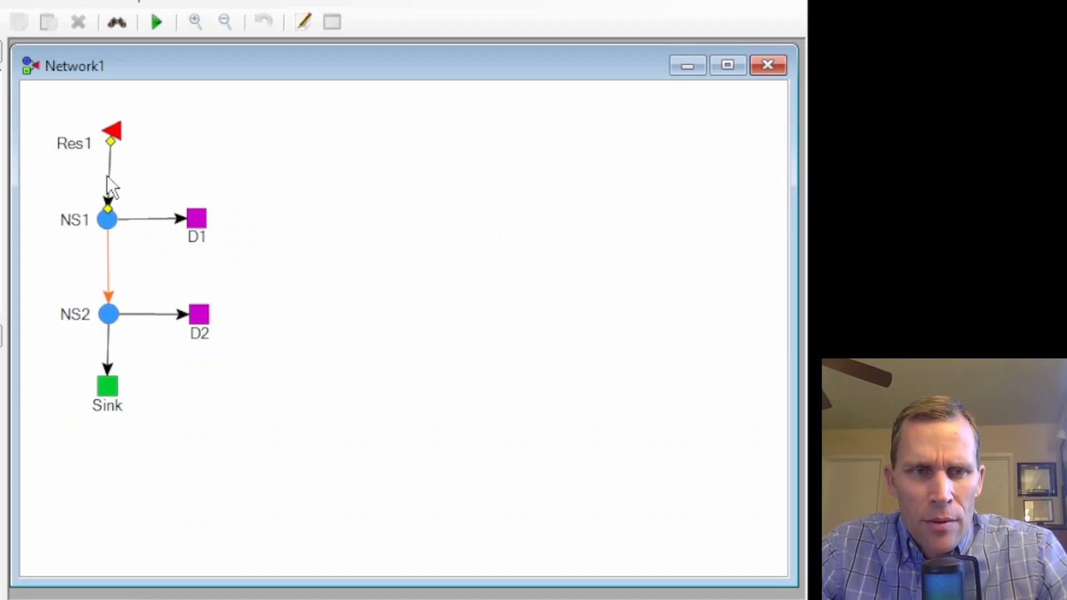
right_click(108, 177)
click(168, 380)
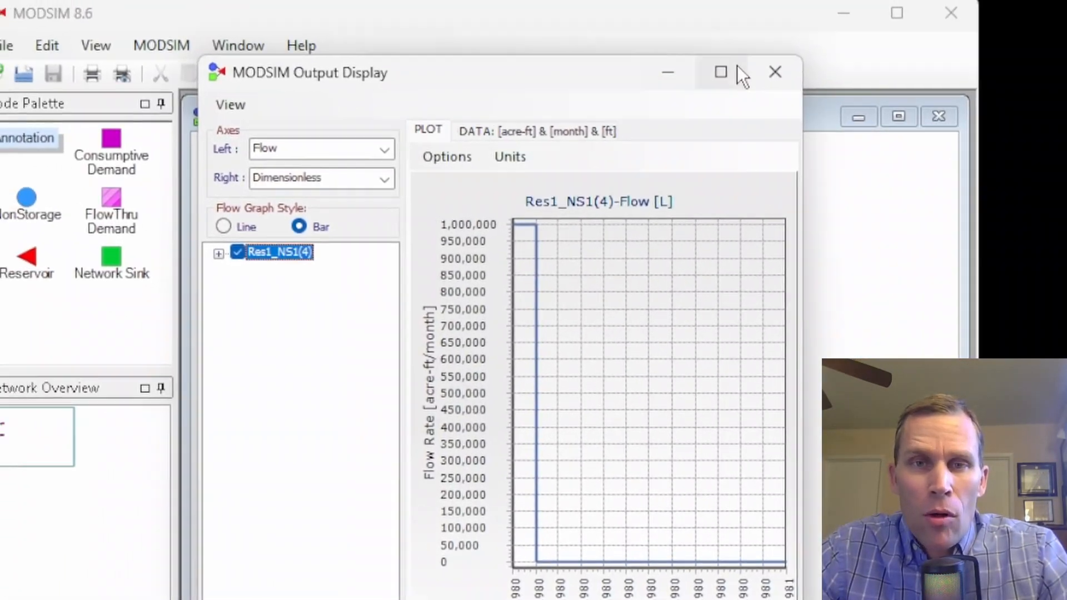
click(398, 58)
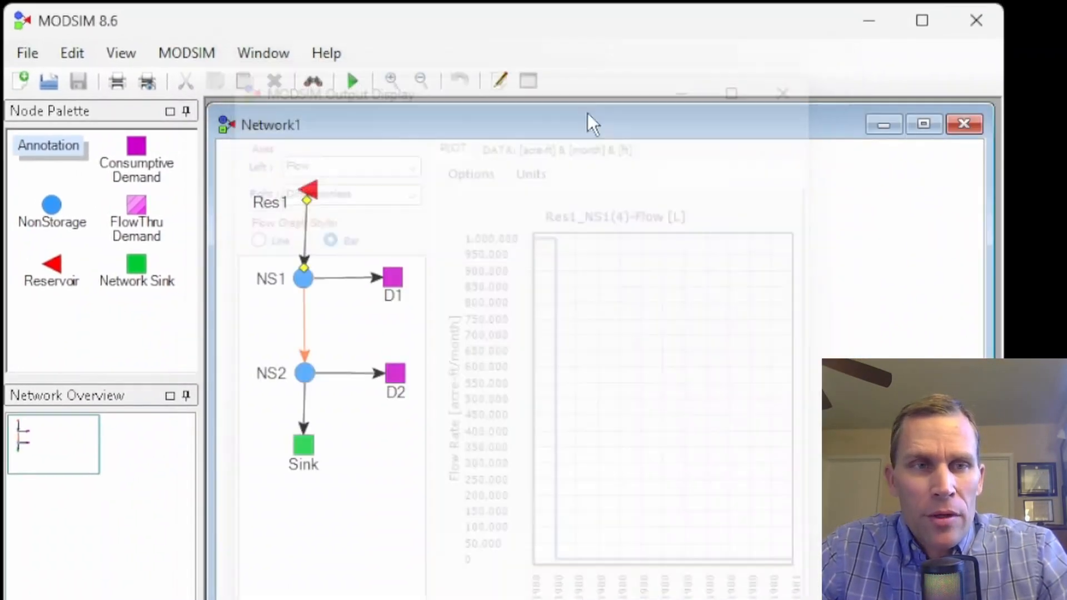
Step: Enable the Back Routing Extension in the MODSIM extensions and apply the change
click(192, 58)
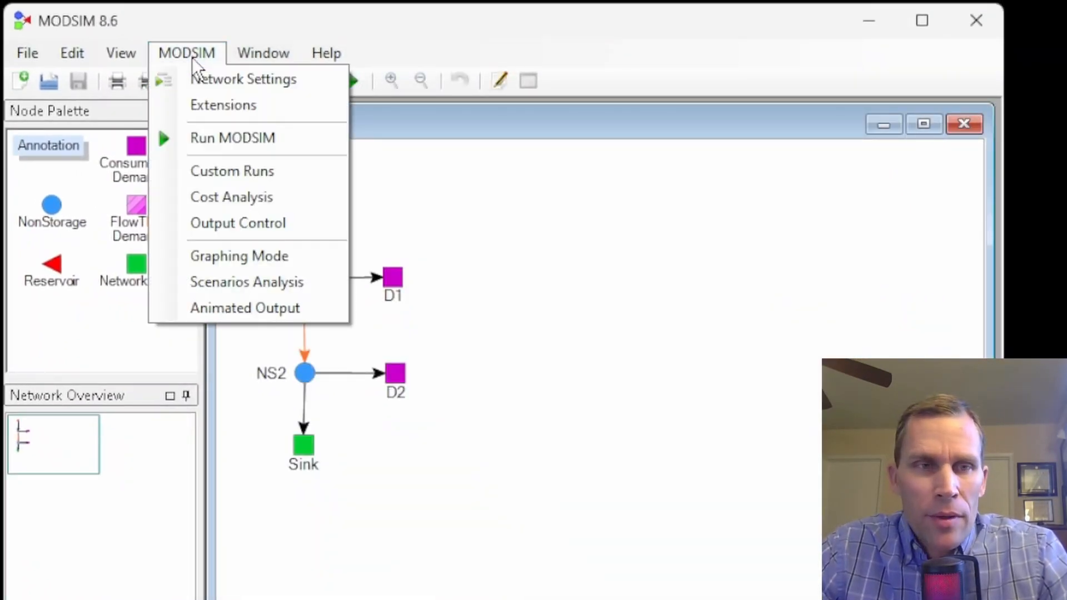
click(227, 106)
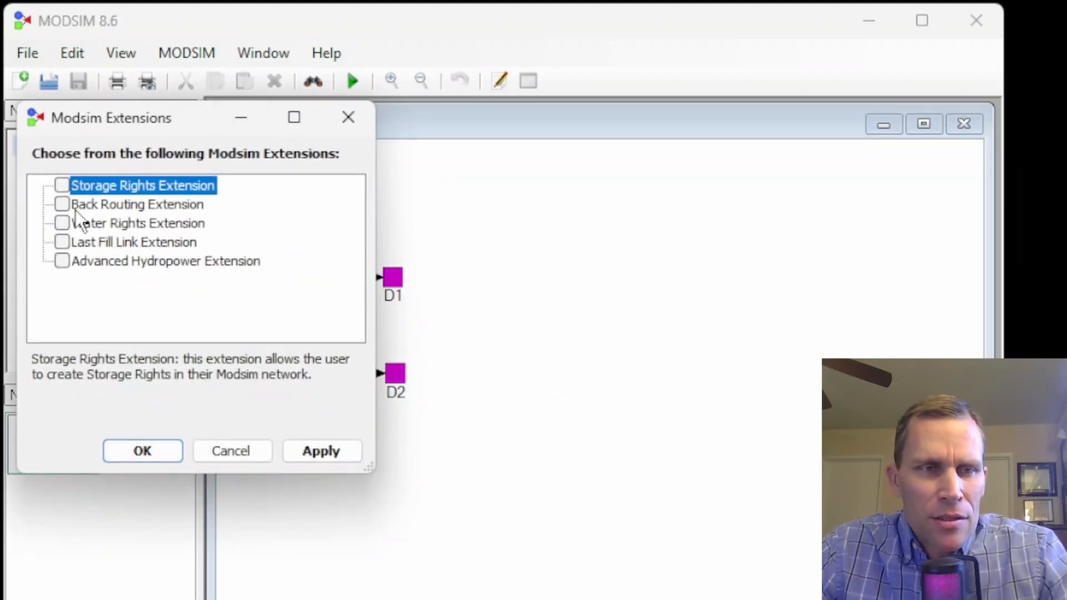
click(321, 452)
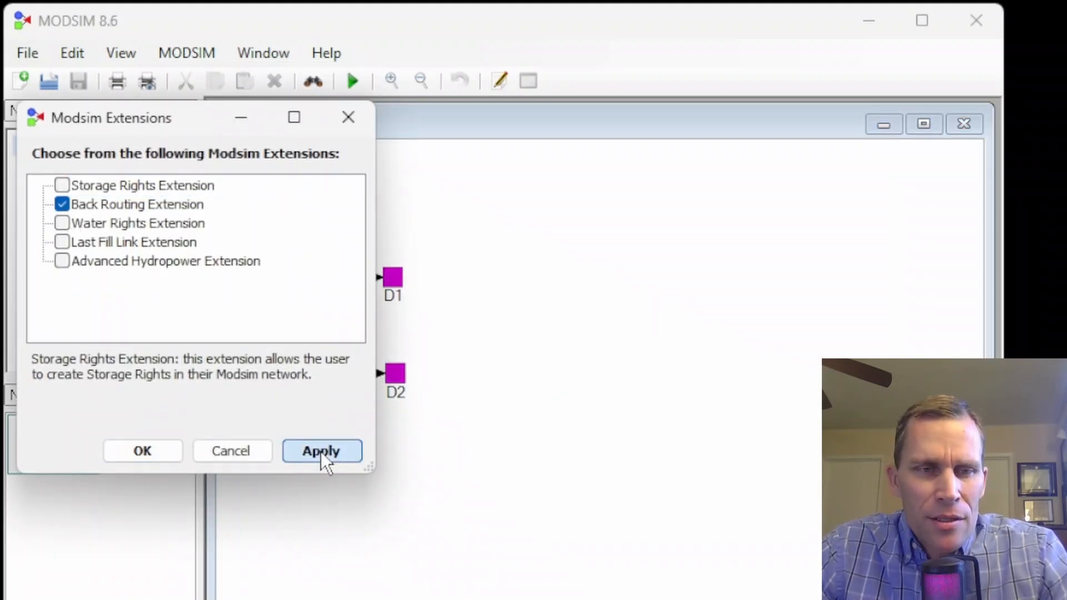
click(184, 451)
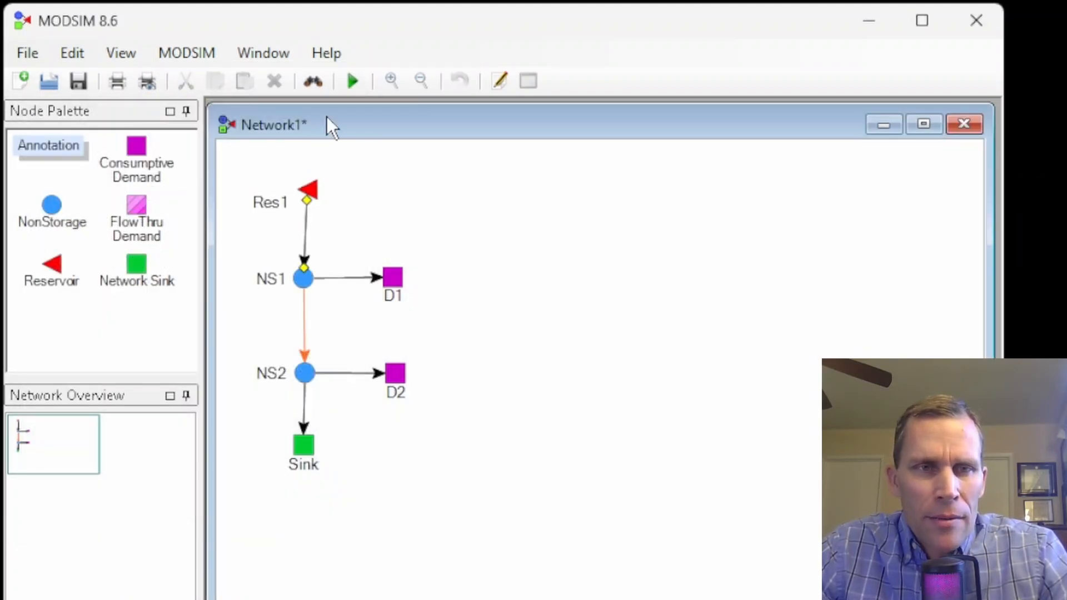
Step: Save and run the model with back routing on, and review the flow graph of reservoir Res1
click(352, 83)
click(737, 577)
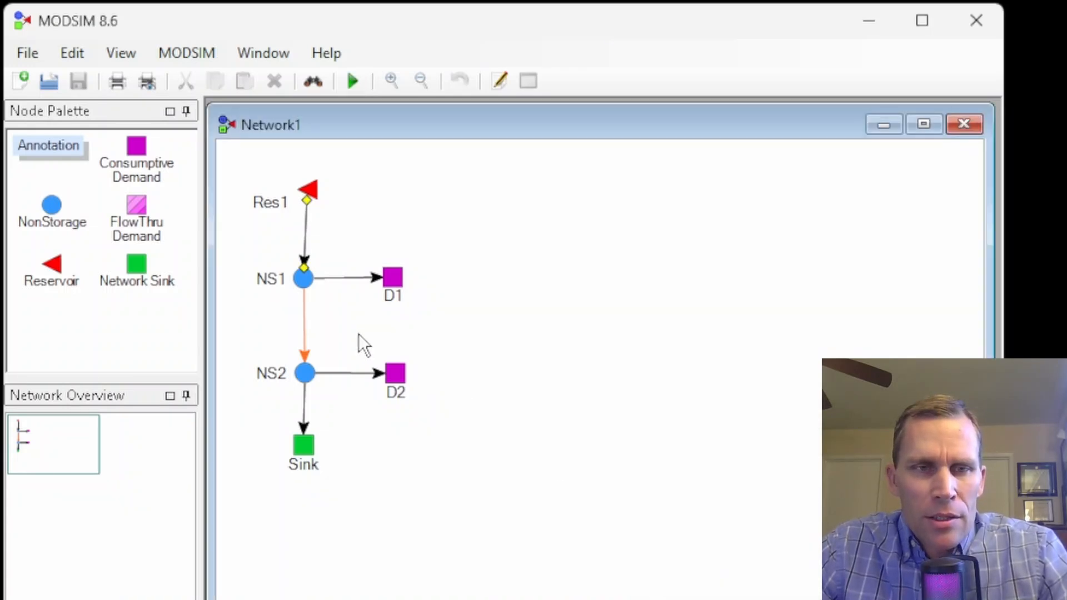
right_click(310, 191)
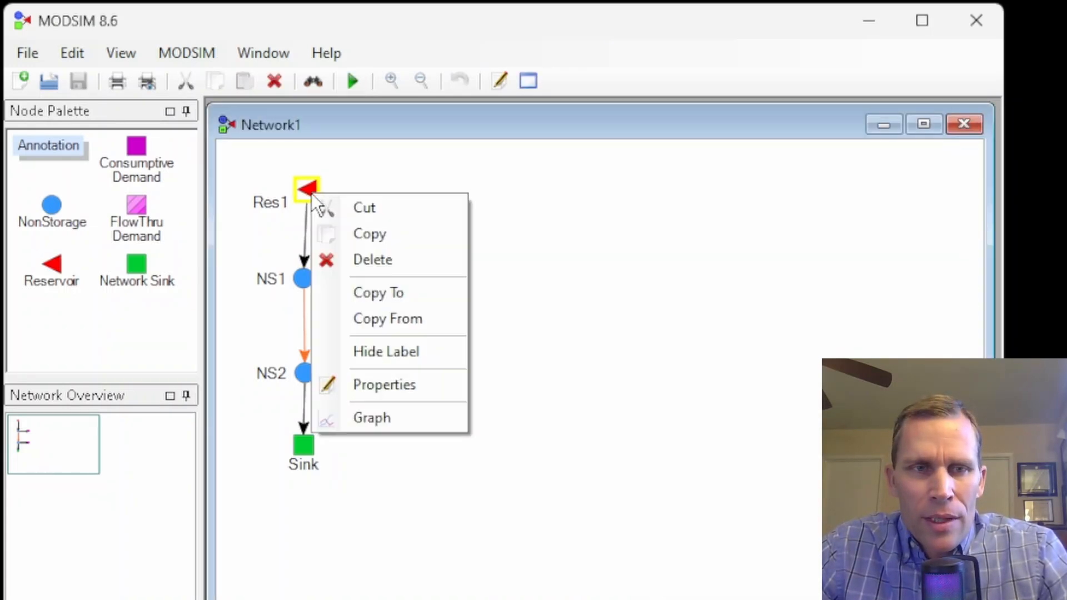
click(373, 416)
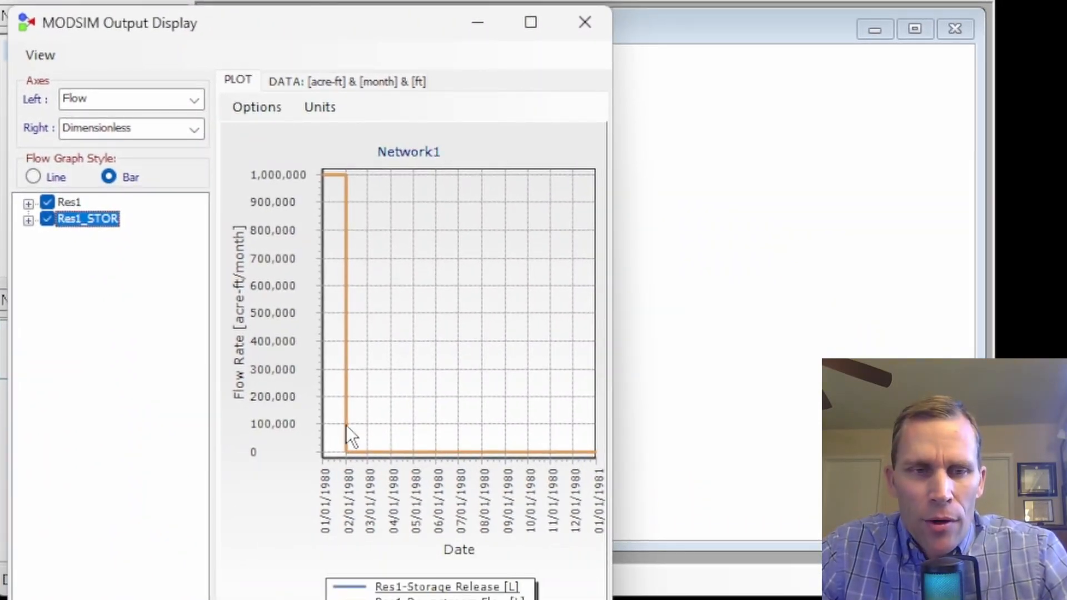
click(566, 34)
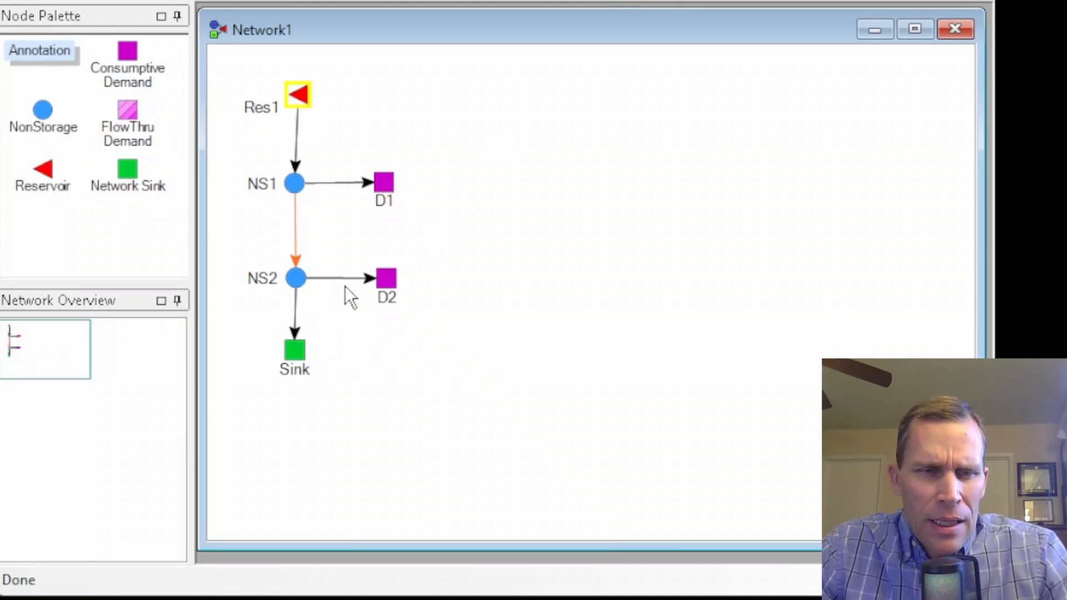
Step: Graph the NS2_D2 link's flow for the back routing run and close the output display
right_click(331, 281)
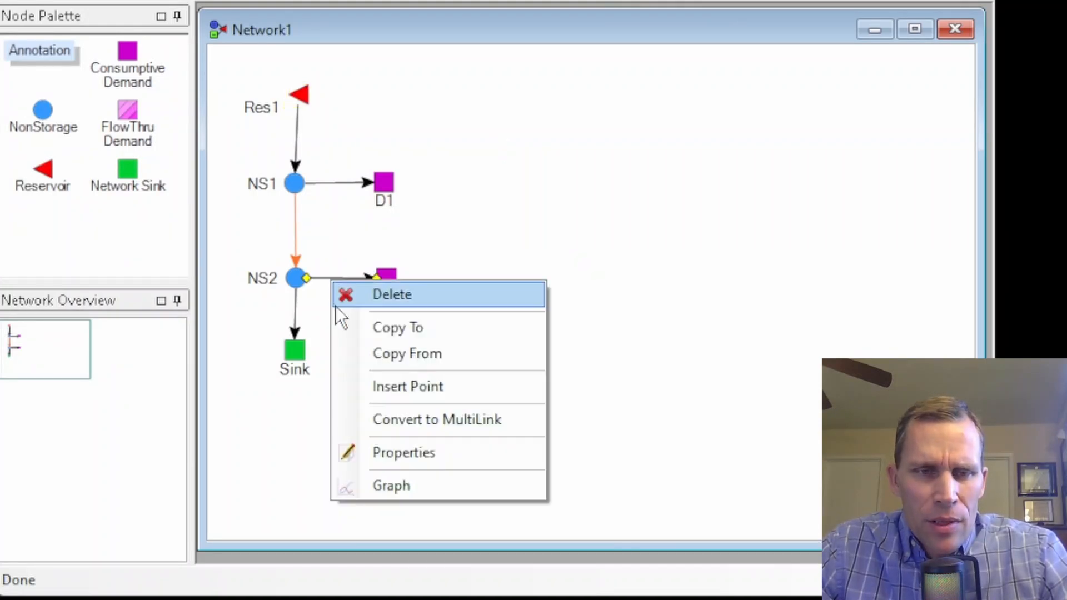
click(406, 483)
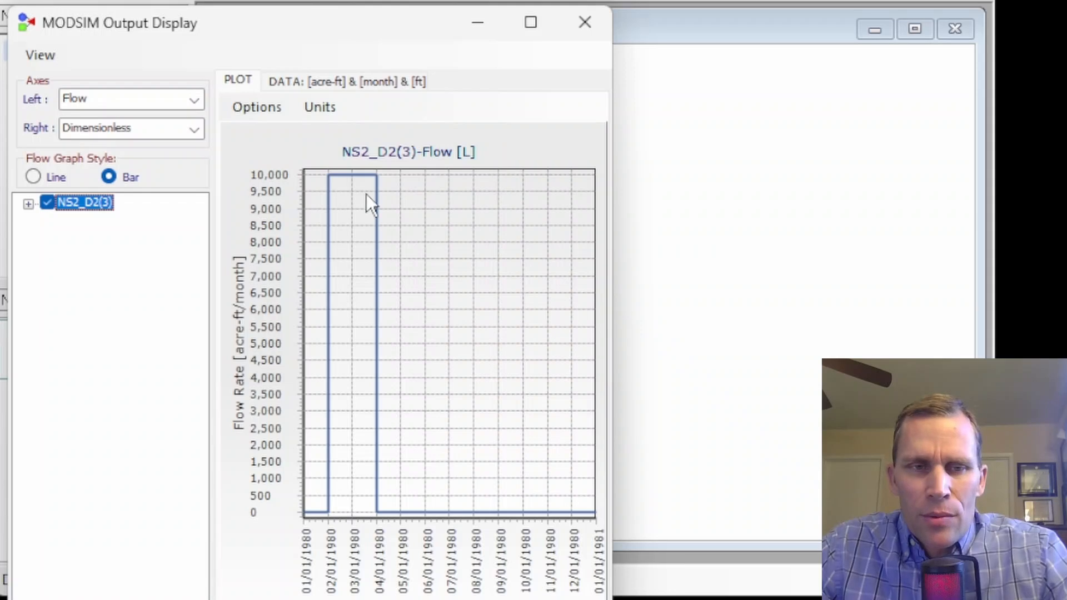
click(585, 19)
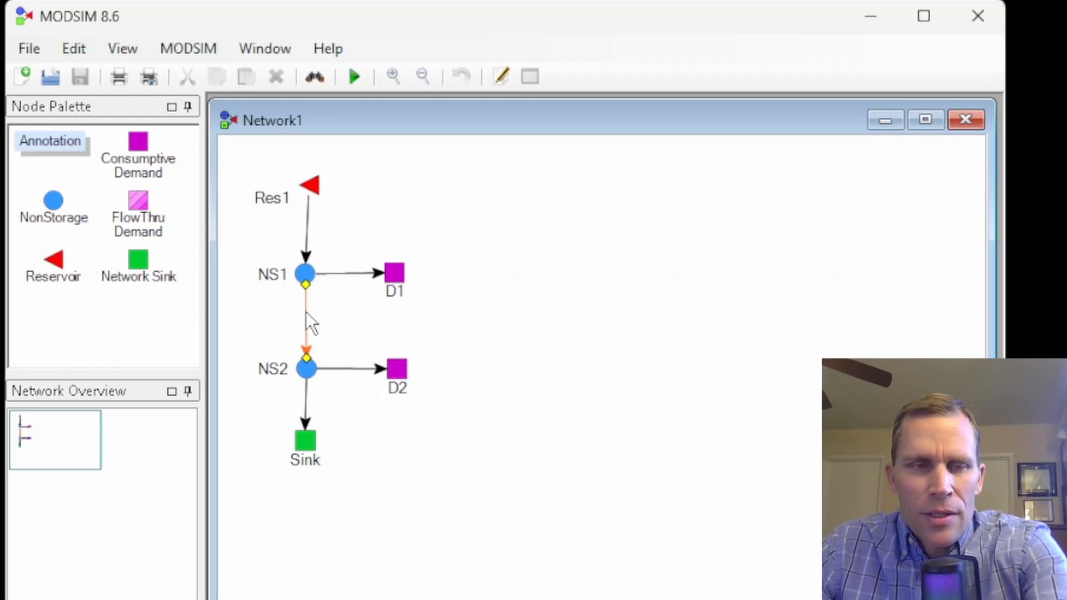
Step: Replace the channel routing link between NS1 and NS2 with a newly drawn link, and save and run the model
key(Delete)
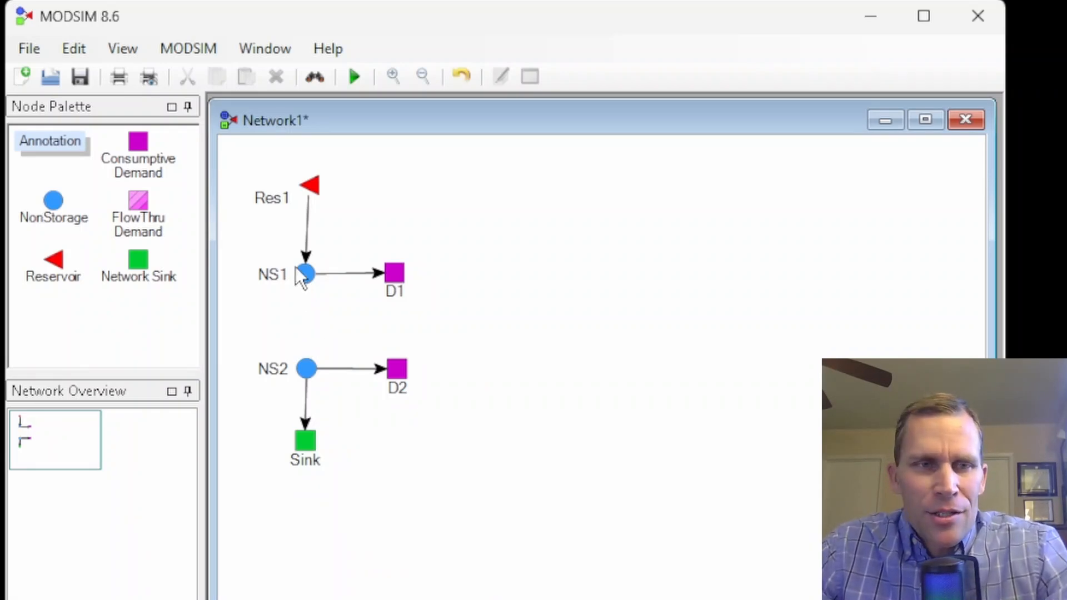
drag(307, 278, 308, 343)
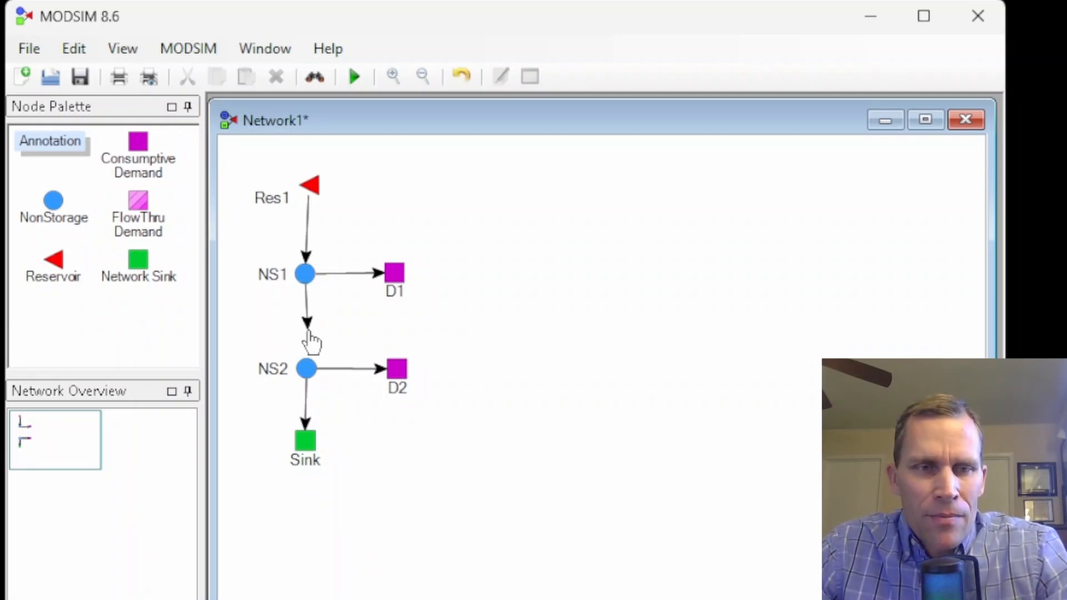
click(357, 78)
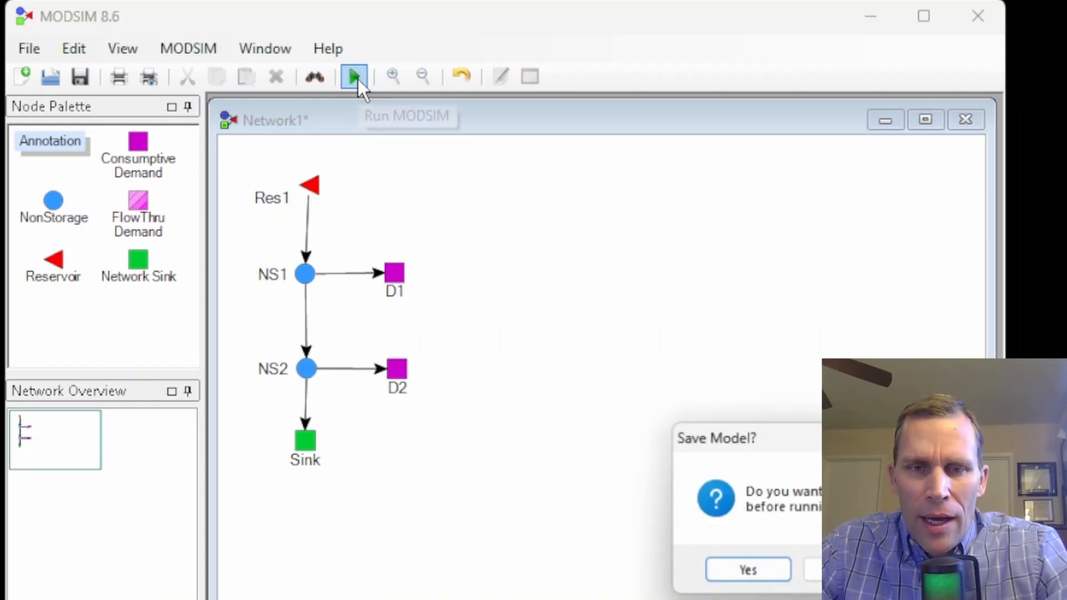
click(574, 355)
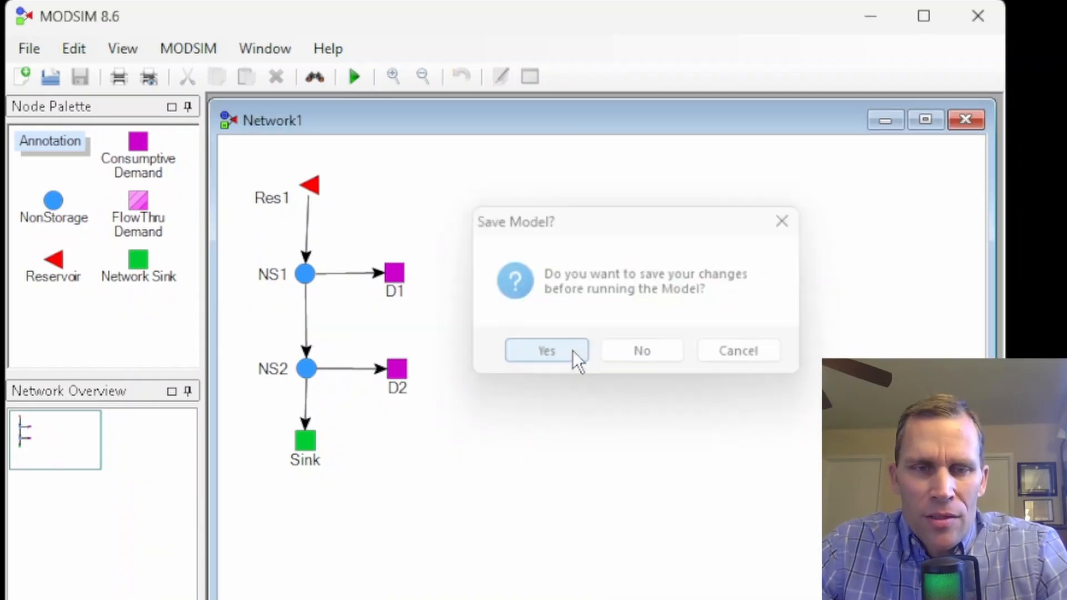
Step: Set the link channel type of the NS1_NS2 link to Channel Routing
right_click(306, 313)
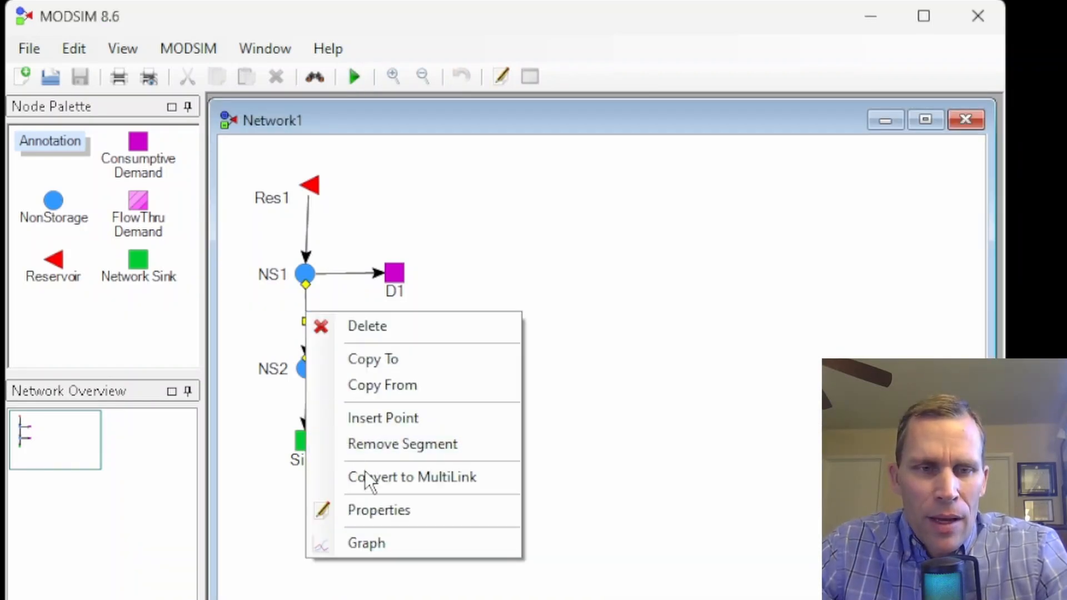
click(382, 510)
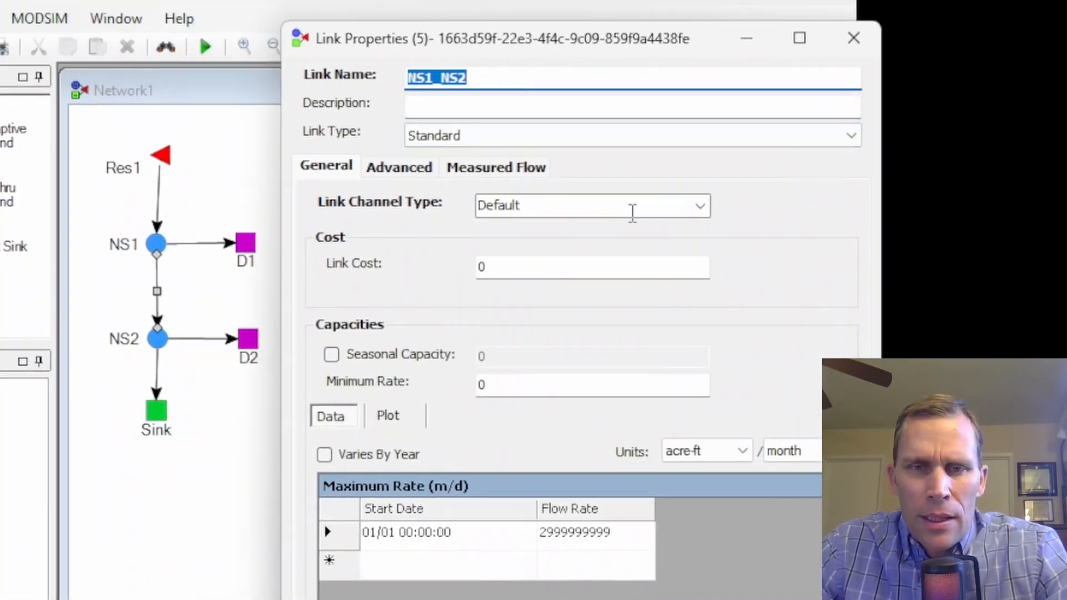
click(700, 207)
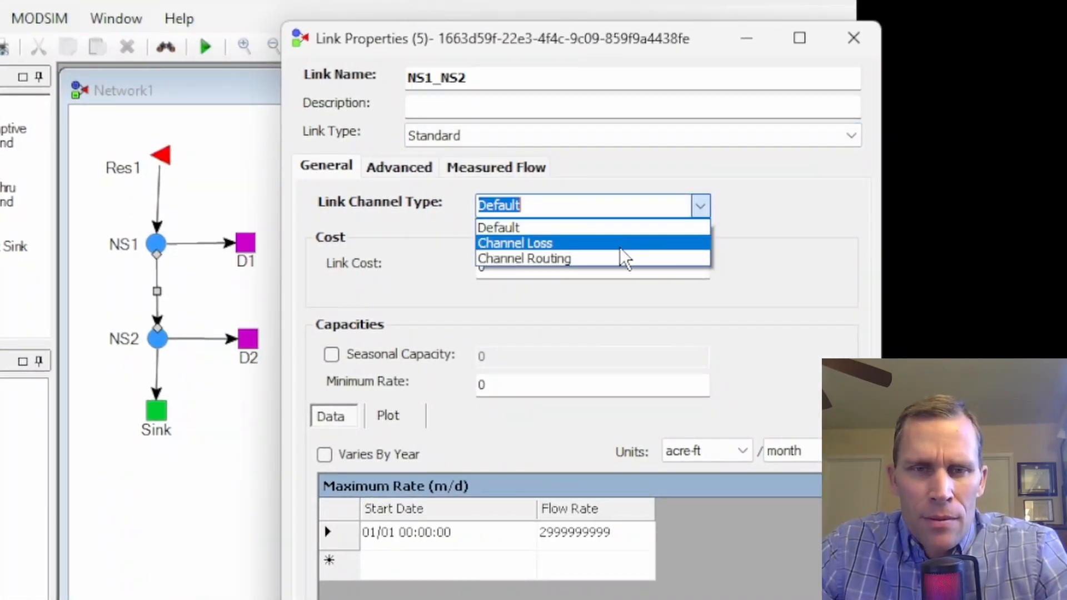
click(595, 261)
Step: Set the NS1_NS2 link's second and third lag factors to 0.5 with NS2 as return location node, and accept the properties
click(589, 169)
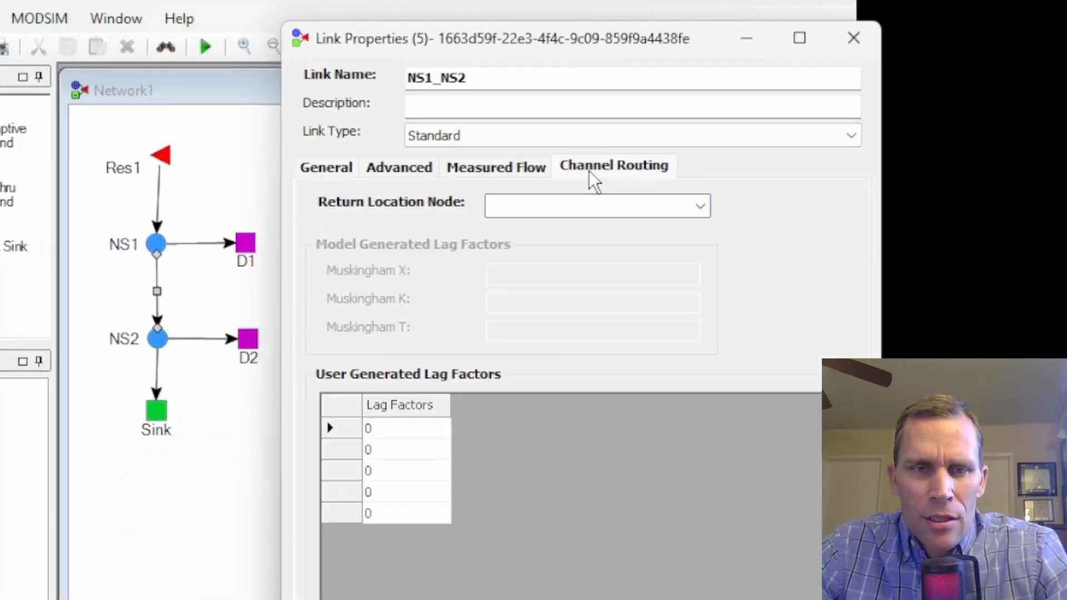
click(428, 444)
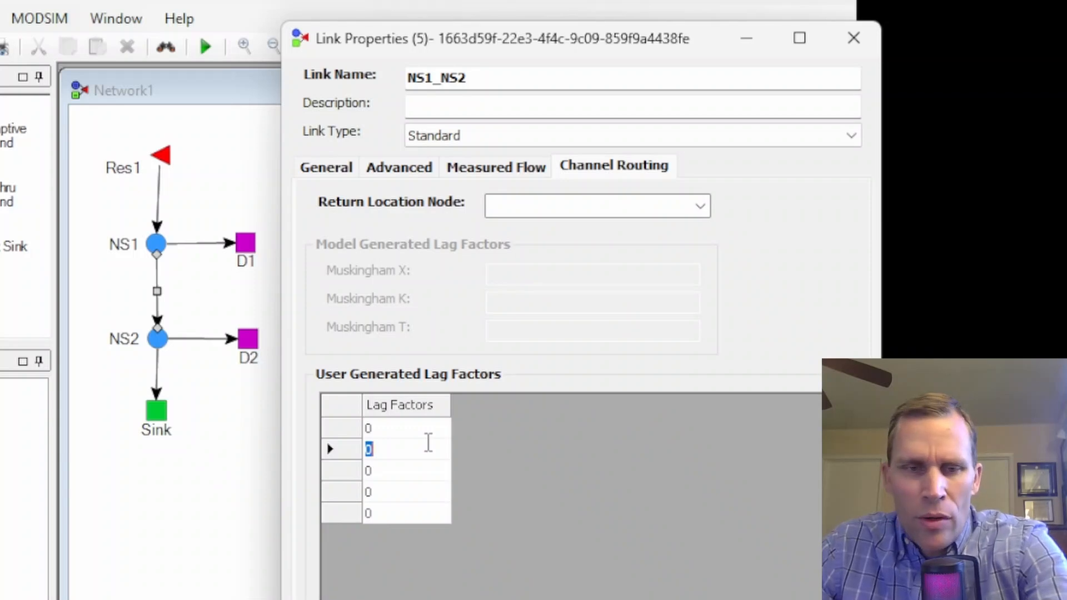
text(.5)
click(421, 470)
text(.5)
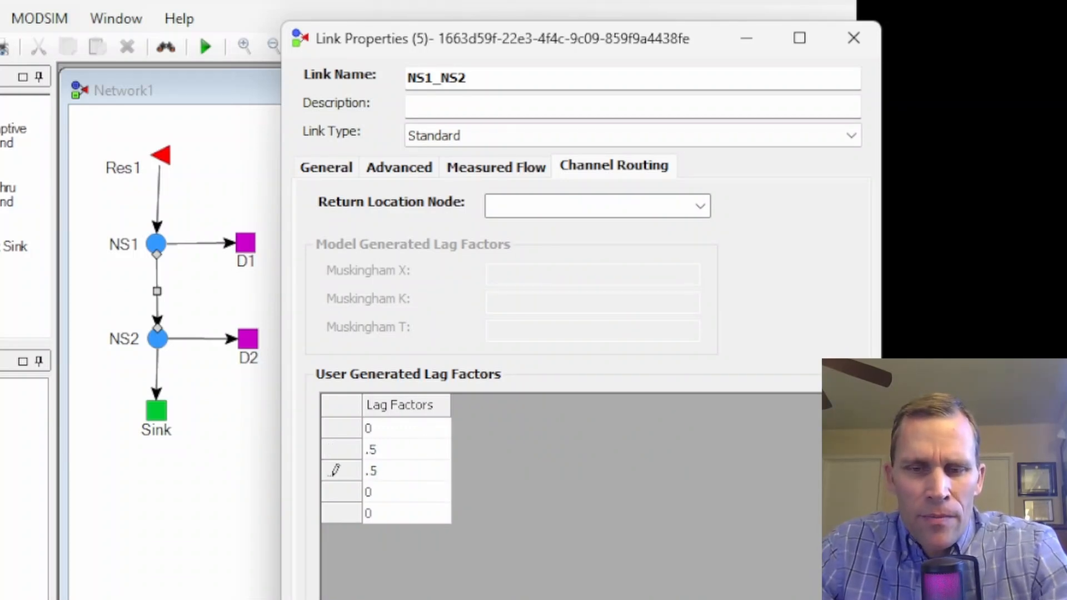
click(699, 207)
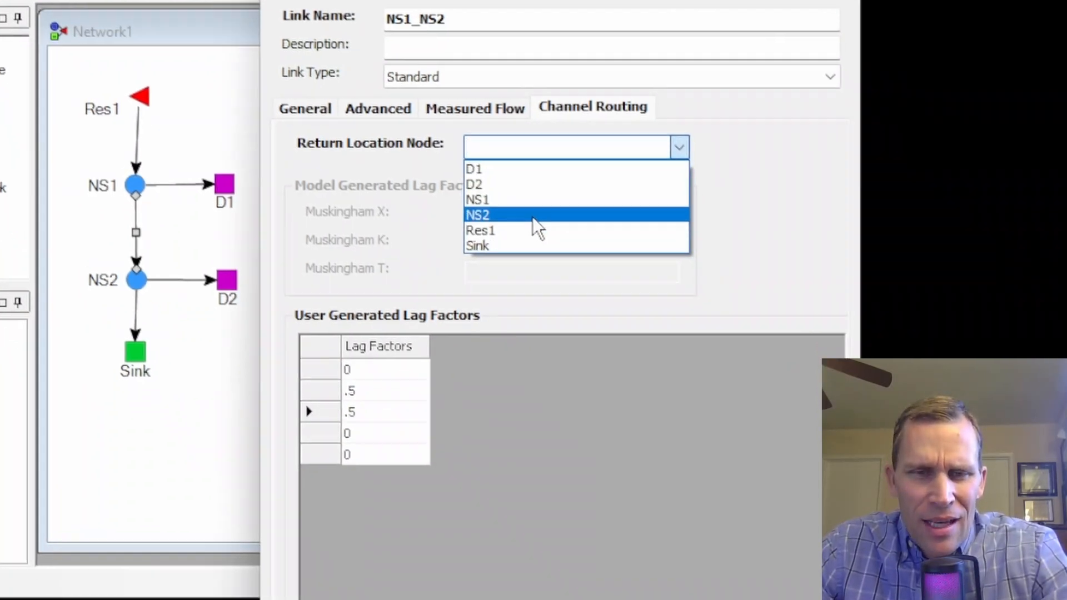
click(542, 273)
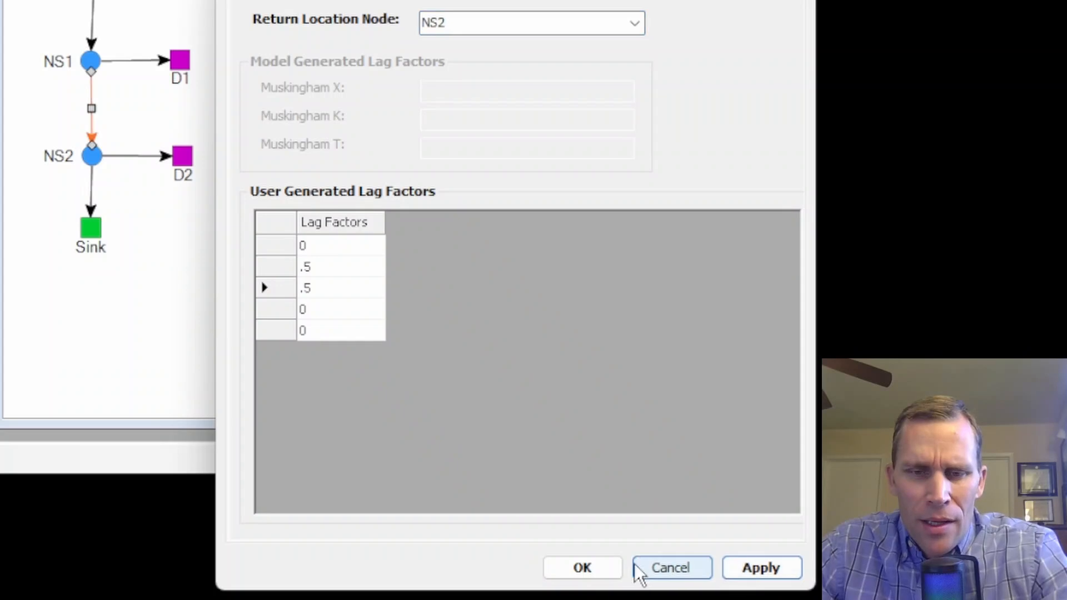
click(606, 569)
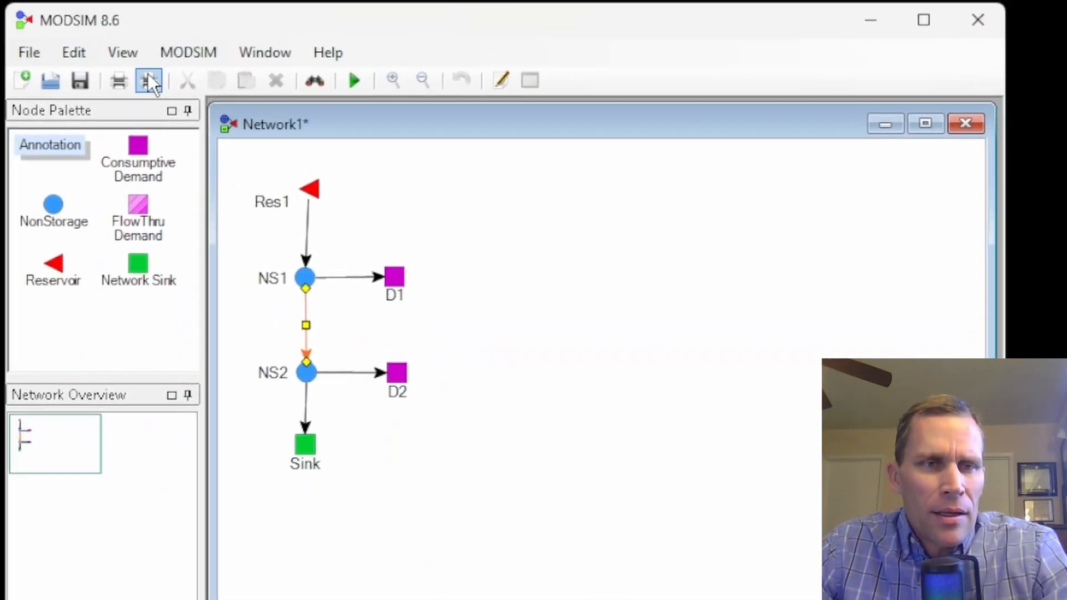
Step: Apply the MODSIM extensions with the Back Routing Extension enabled, and save and run the model
click(77, 5)
mouse_move(138, 4)
click(199, 109)
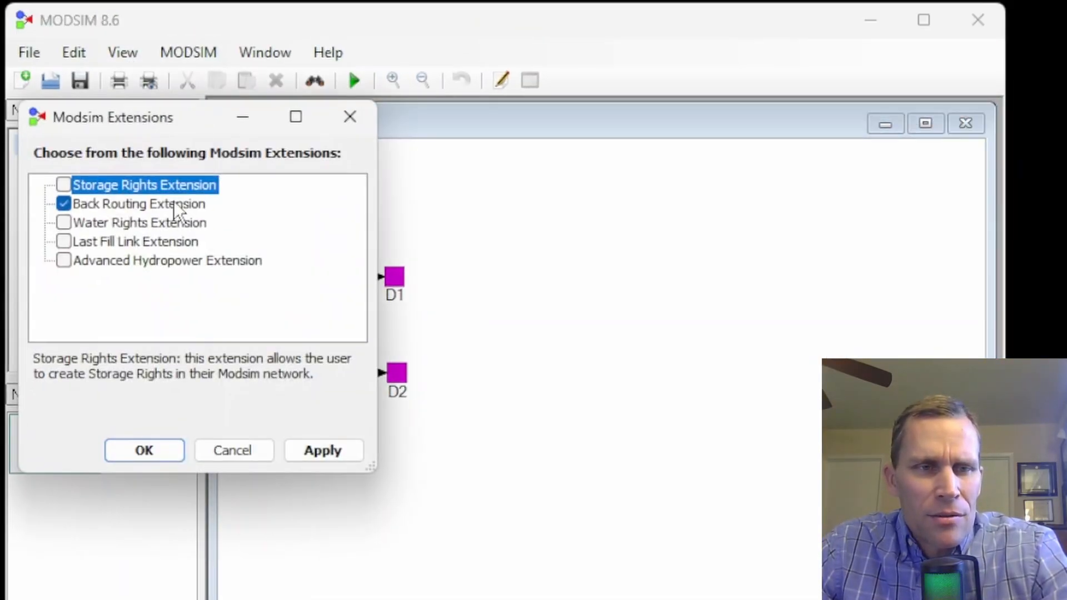
click(321, 450)
click(184, 452)
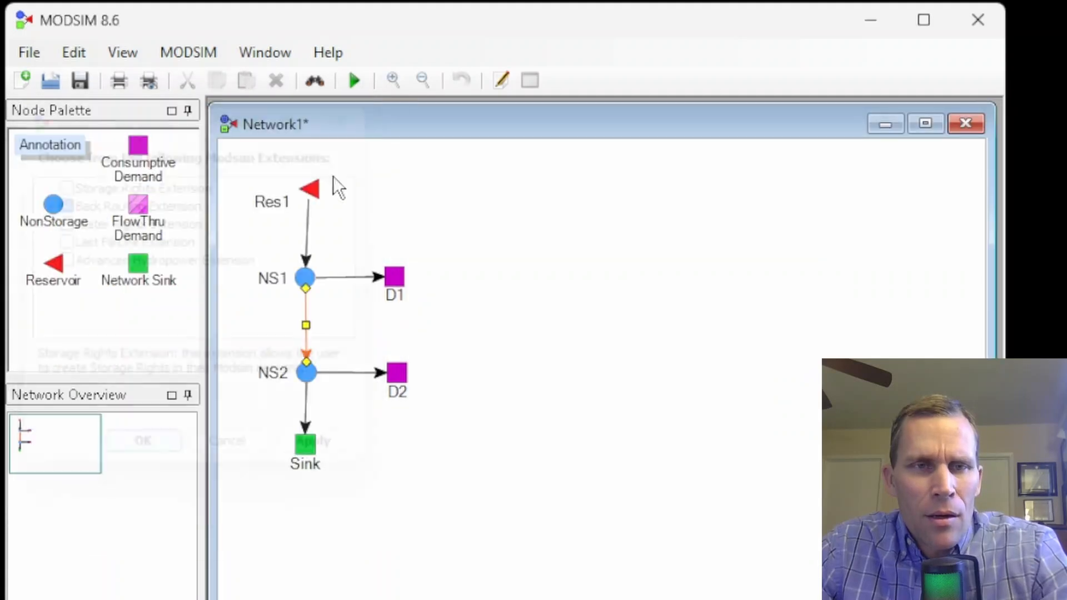
click(359, 81)
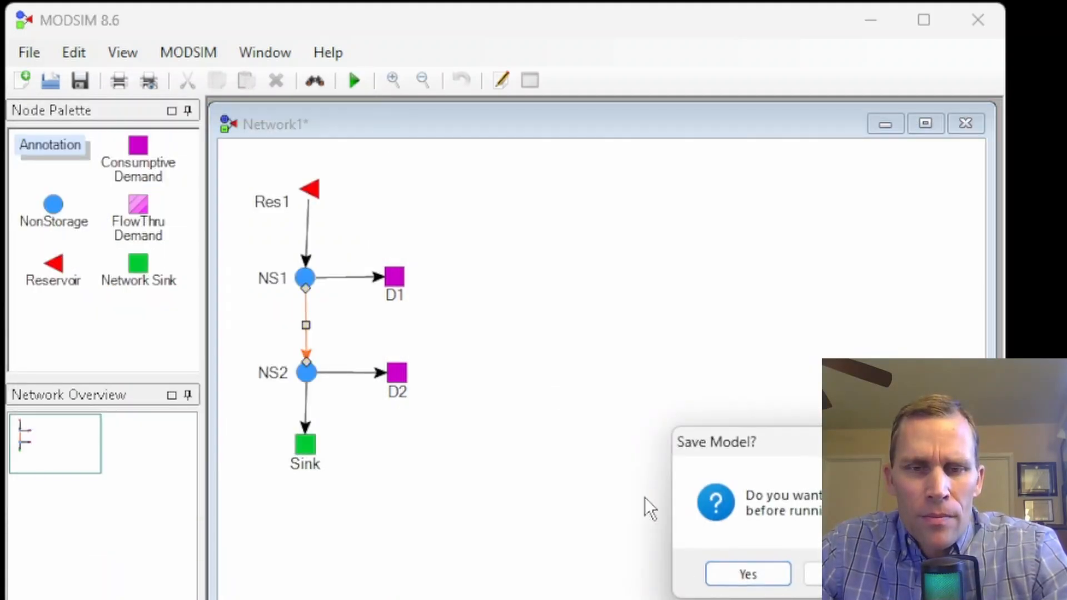
click(745, 573)
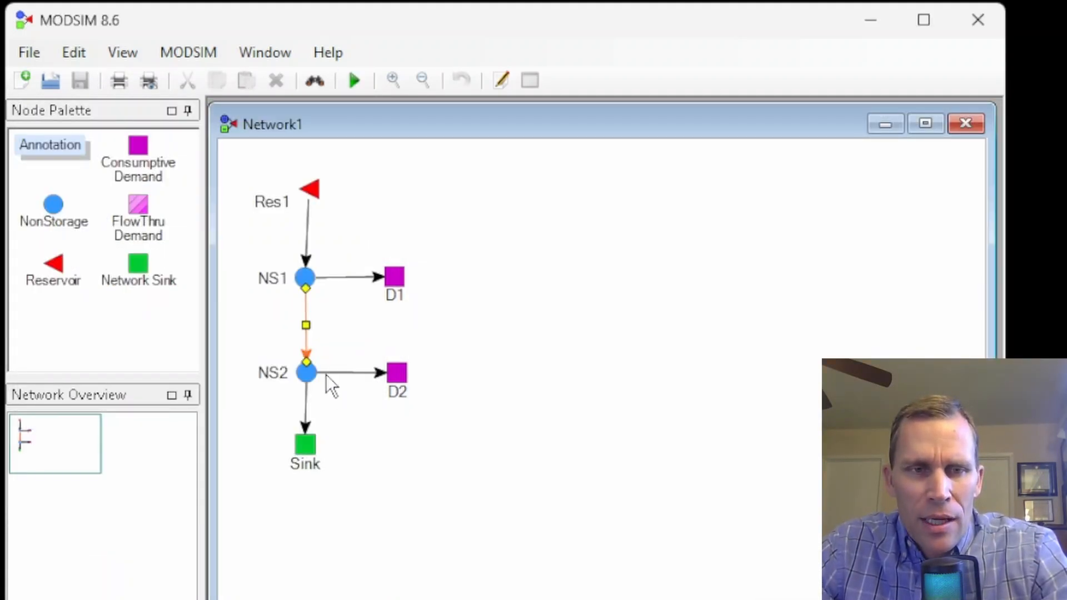
Step: Graph the flow of the link from NS2 to D2, and close the output display
right_click(346, 373)
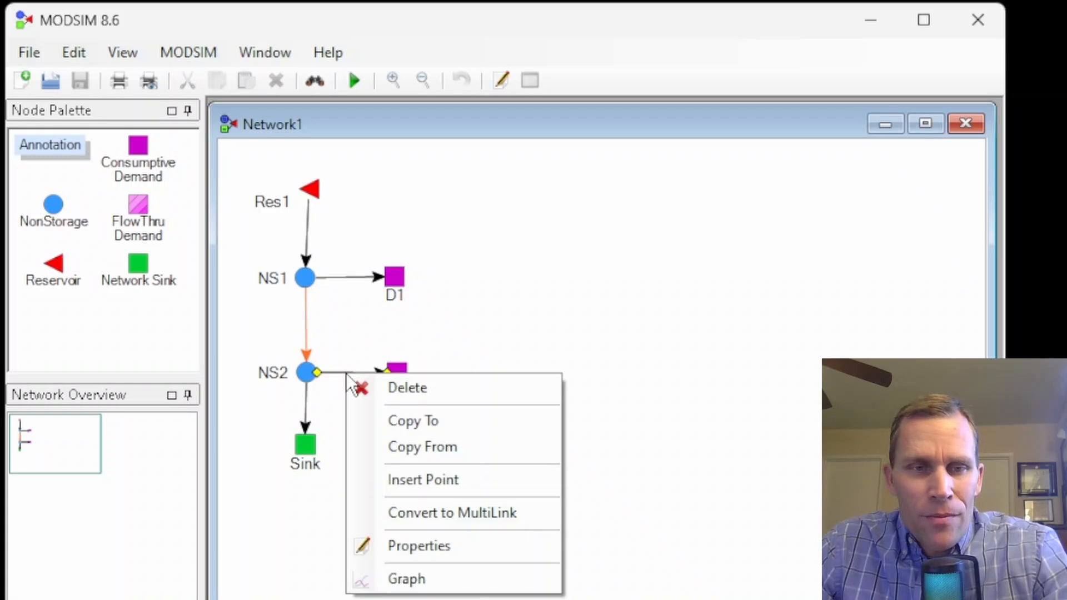
click(418, 580)
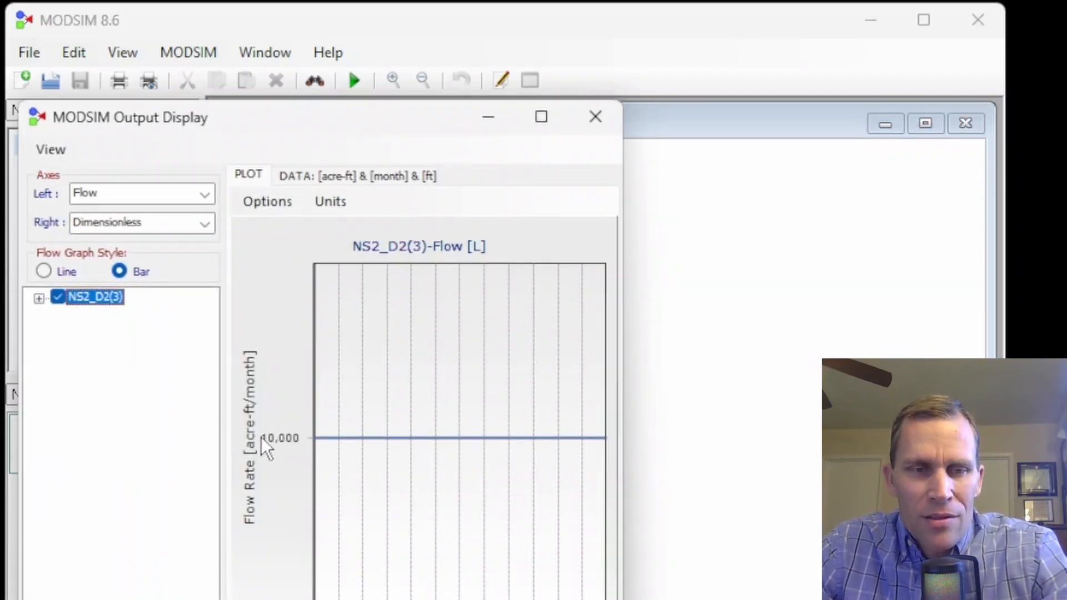
click(595, 122)
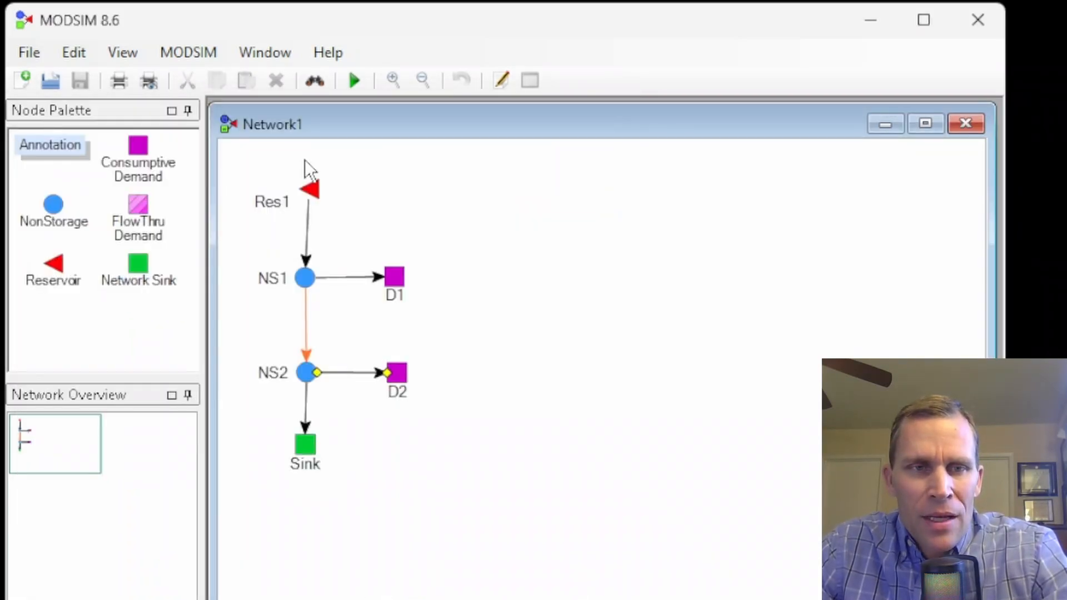
Step: Graph the results of reservoir Res1 for the same run, and close the output display
right_click(314, 195)
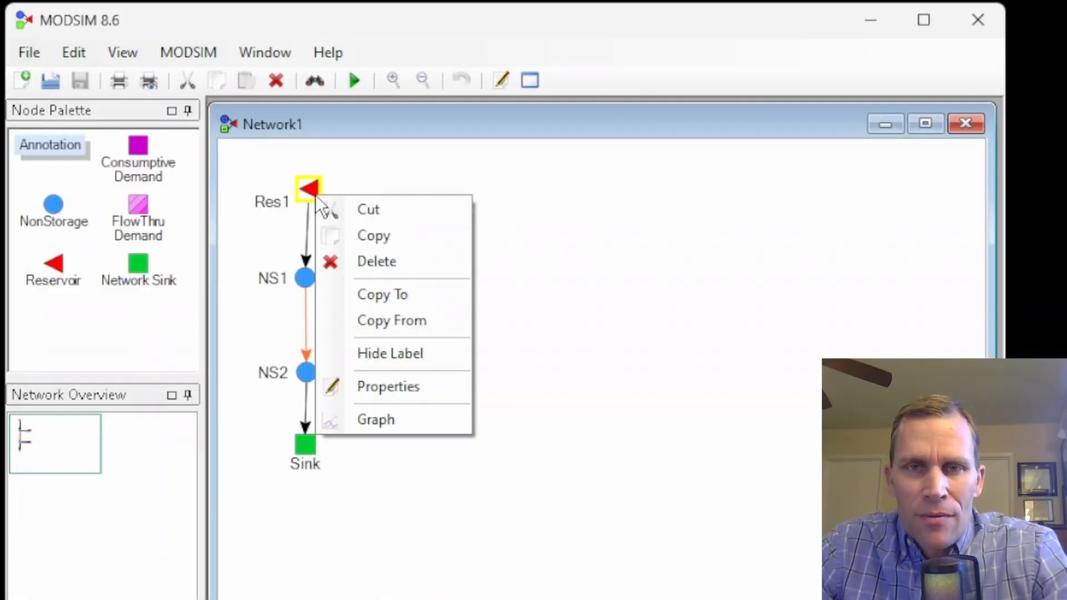
click(388, 425)
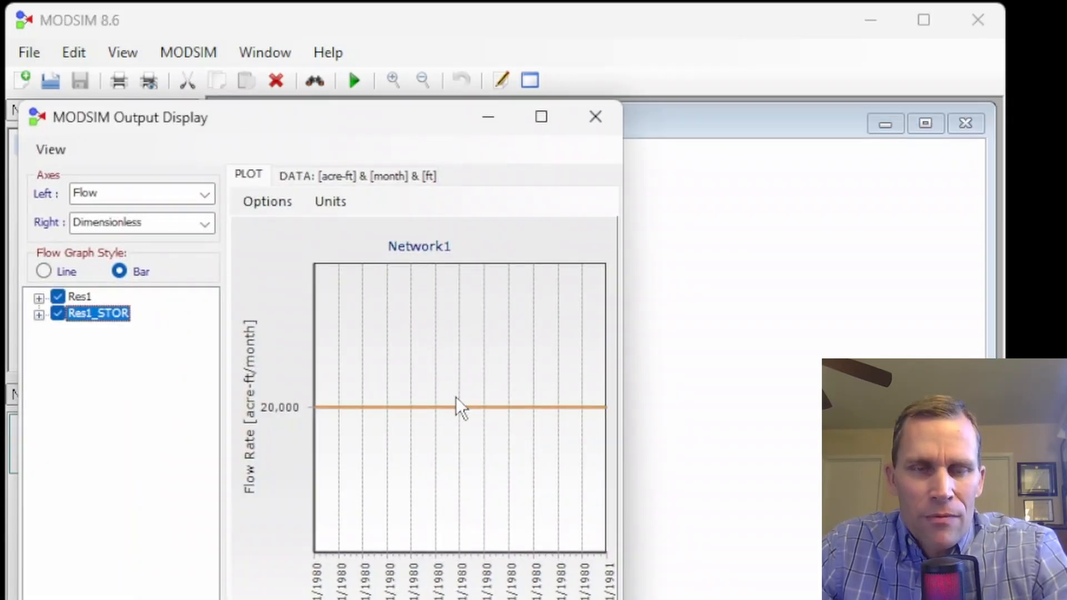
click(596, 116)
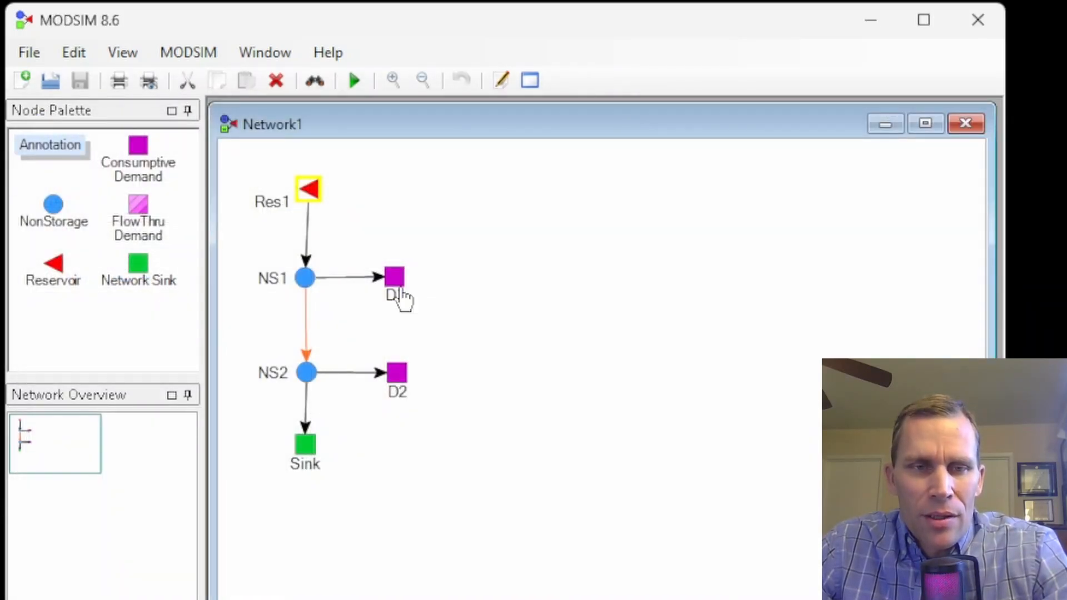